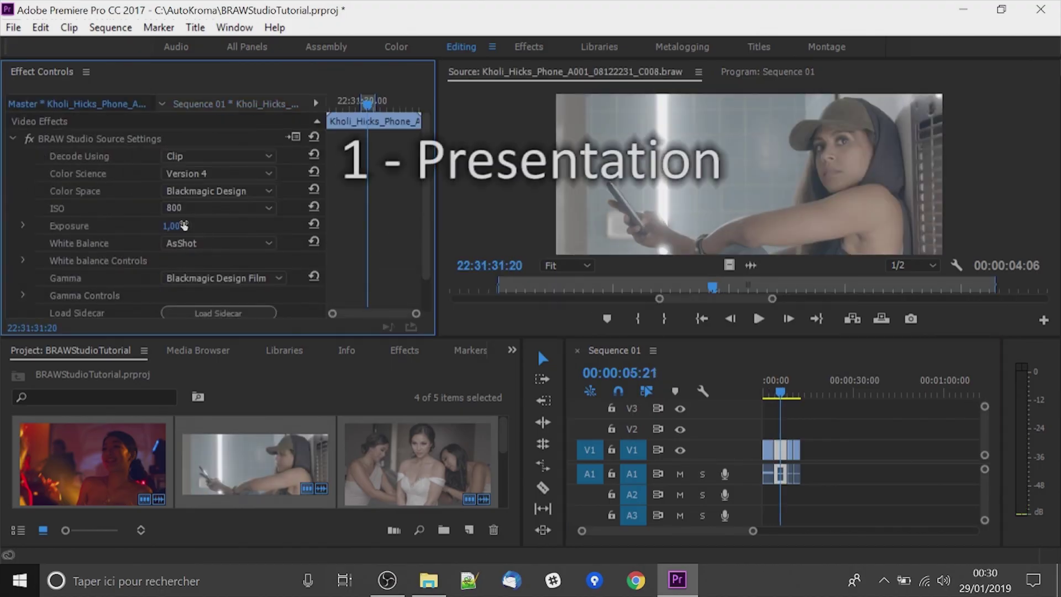
- Lower the selected phone clip's exposure and choose a different gamma in its BRAW Studio source settings
{"action": "left_click_drag", "start_coordinate": [184, 225], "coordinate": [165, 226]}
{"action": "left_click", "coordinate": [224, 278]}
{"action": "left_click", "coordinate": [243, 333]}
- Play the source clip, and move the sequence playhead onto the following V1 clip to select it
{"action": "left_click", "coordinate": [758, 318]}
{"action": "mouse_move", "coordinate": [781, 391]}
{"action": "left_mouse_down"}
{"action": "mouse_move", "coordinate": [772, 399]}
{"action": "mouse_move", "coordinate": [789, 397]}
{"action": "left_mouse_up"}
{"action": "left_click", "coordinate": [790, 450]}
- Open the selected clip's master BRAW settings with White balance Controls expanded, and adjust its decode and white balance options
{"action": "left_click", "coordinate": [77, 104]}
{"action": "left_click", "coordinate": [23, 260]}
{"action": "left_click", "coordinate": [218, 156]}
{"action": "left_click", "coordinate": [182, 183]}
{"action": "left_click", "coordinate": [246, 243]}
{"action": "left_click", "coordinate": [221, 277]}
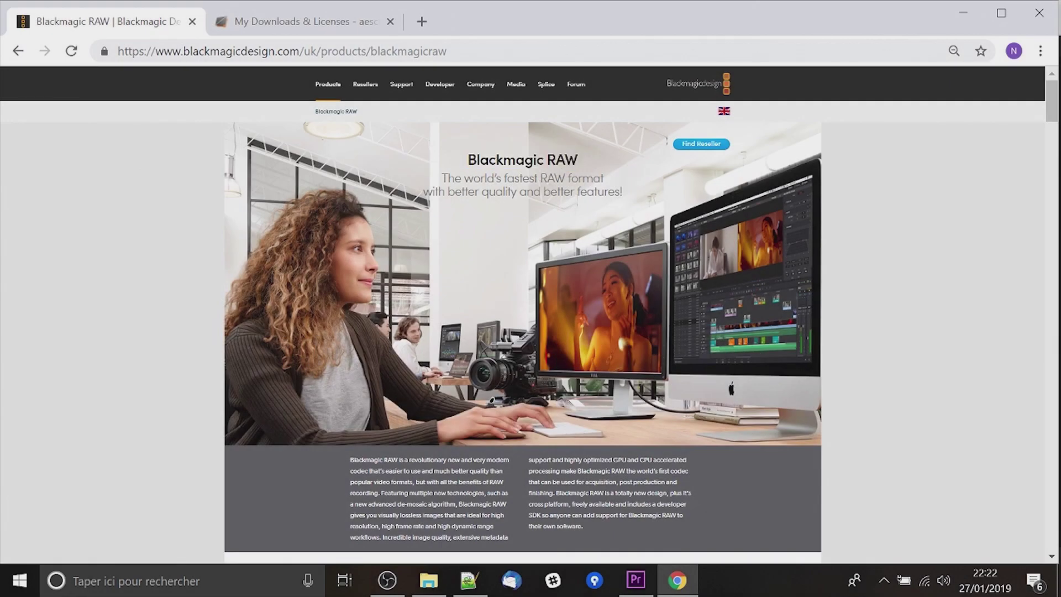
- Highlight the Blackmagic RAW heading on the Blackmagic Design web page
{"action": "left_click_drag", "start_coordinate": [551, 191], "coordinate": [592, 178]}
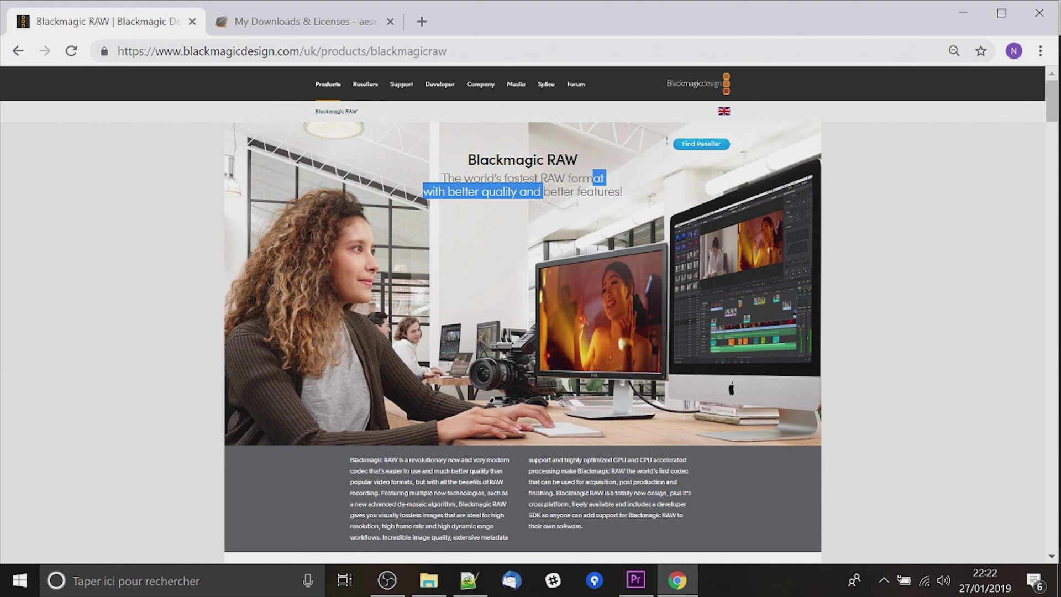
{"action": "left_click_drag", "start_coordinate": [467, 159], "coordinate": [577, 159]}
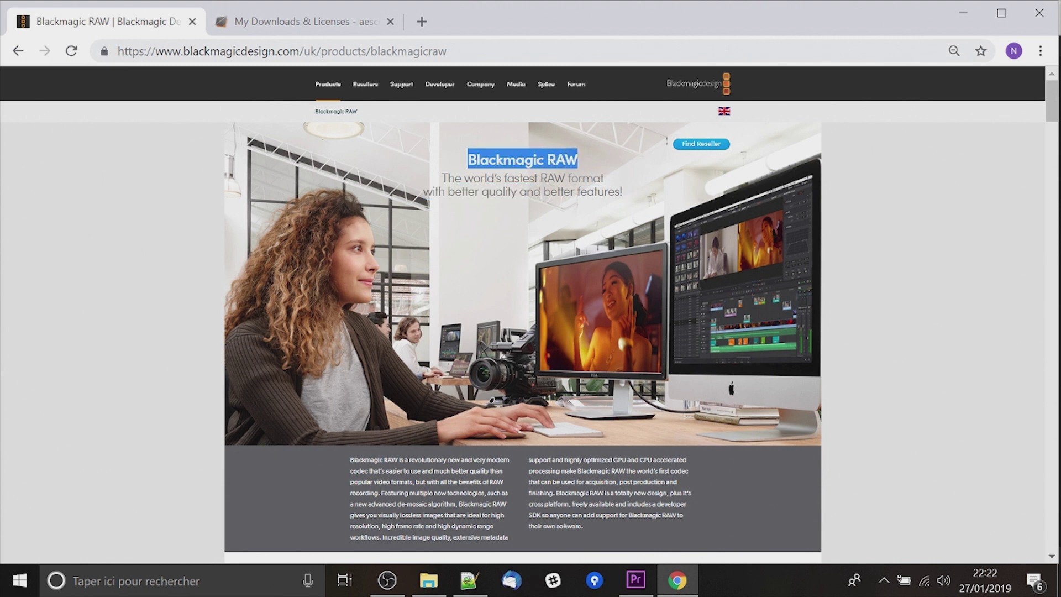
- Switch to Premiere Pro and import Wedding_Dancing_A056_08251956_C074.braw from the BRAW_Footages folder
{"action": "left_click", "coordinate": [636, 579]}
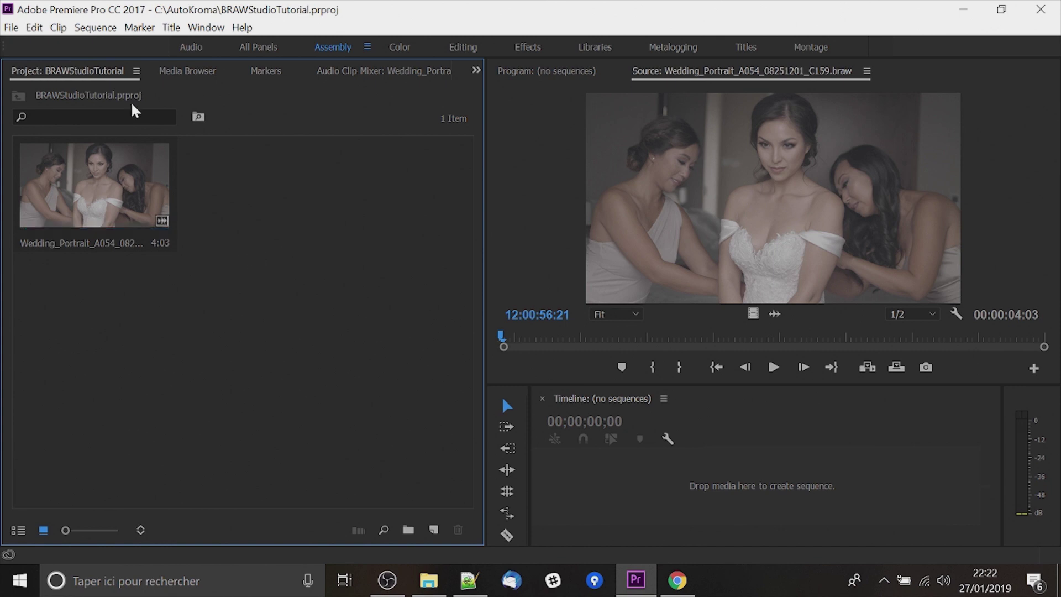
{"action": "double_click", "coordinate": [289, 230]}
{"action": "left_click", "coordinate": [486, 172]}
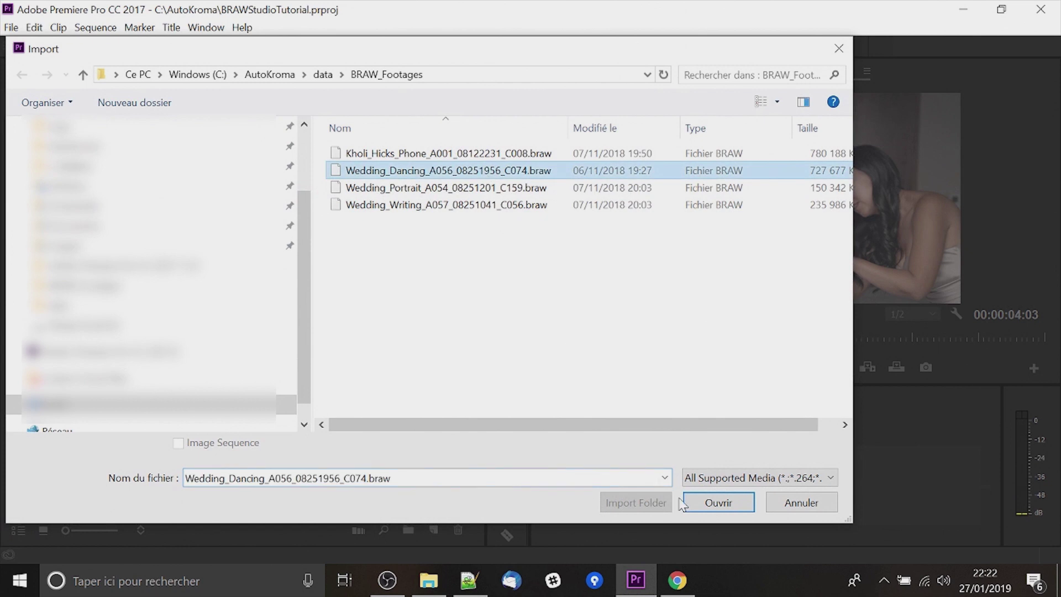
{"action": "left_click", "coordinate": [719, 503]}
- Import the Wedding_Writing clip into the project by browsing the BRAW footage folder within Premiere Pro
{"action": "left_click", "coordinate": [189, 74]}
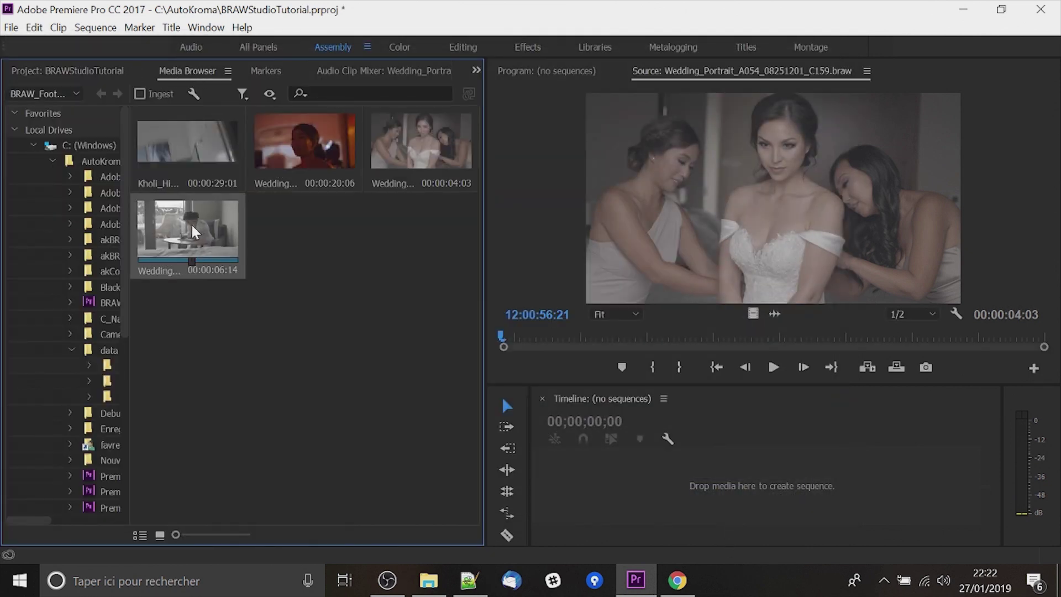
{"action": "right_click", "coordinate": [218, 236]}
{"action": "left_click", "coordinate": [281, 267]}
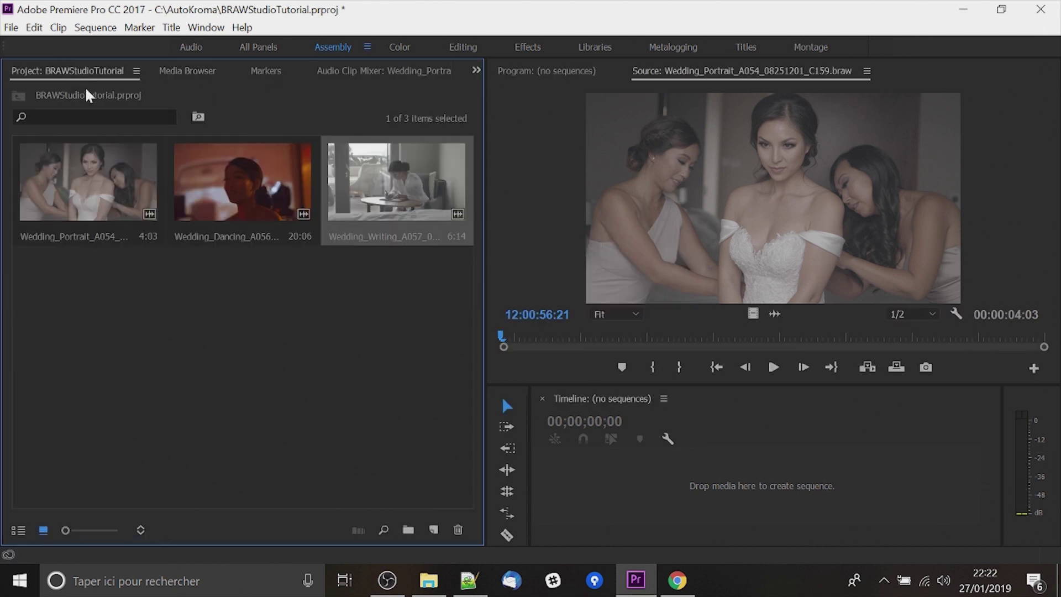
{"action": "left_click_drag", "start_coordinate": [101, 320], "coordinate": [369, 336]}
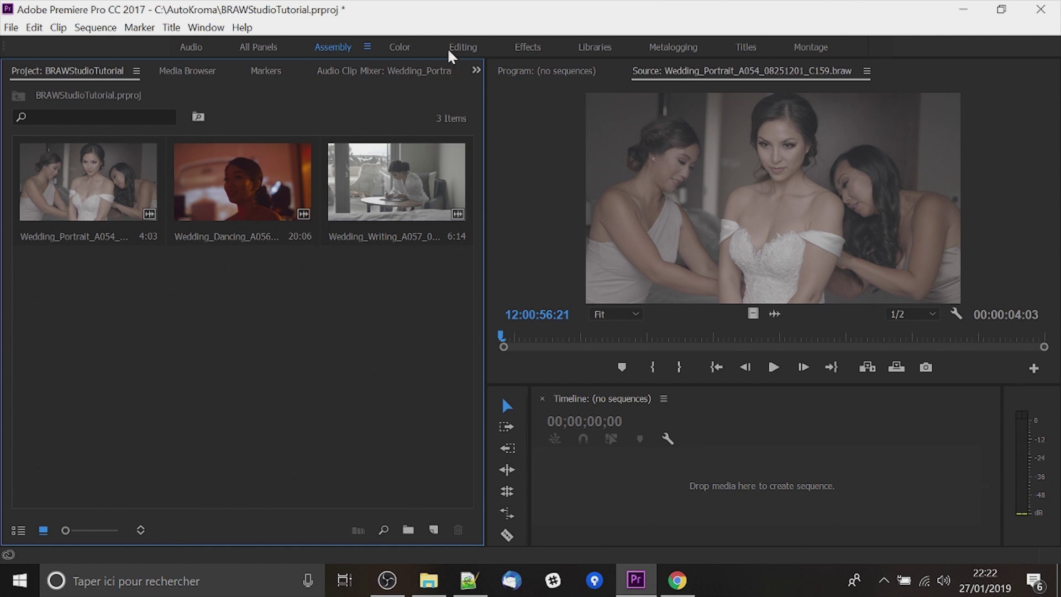
- Switch to the Editing workspace and open the Wedding_Portrait clip with its full list of BRAW Studio source settings in view
{"action": "left_click", "coordinate": [463, 49]}
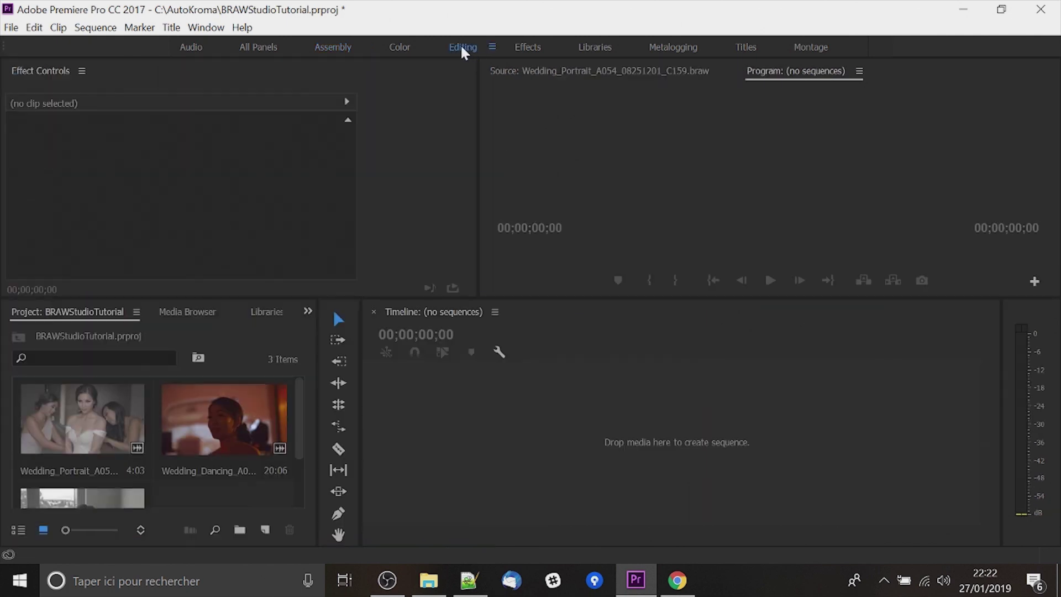
{"action": "double_click", "coordinate": [114, 429]}
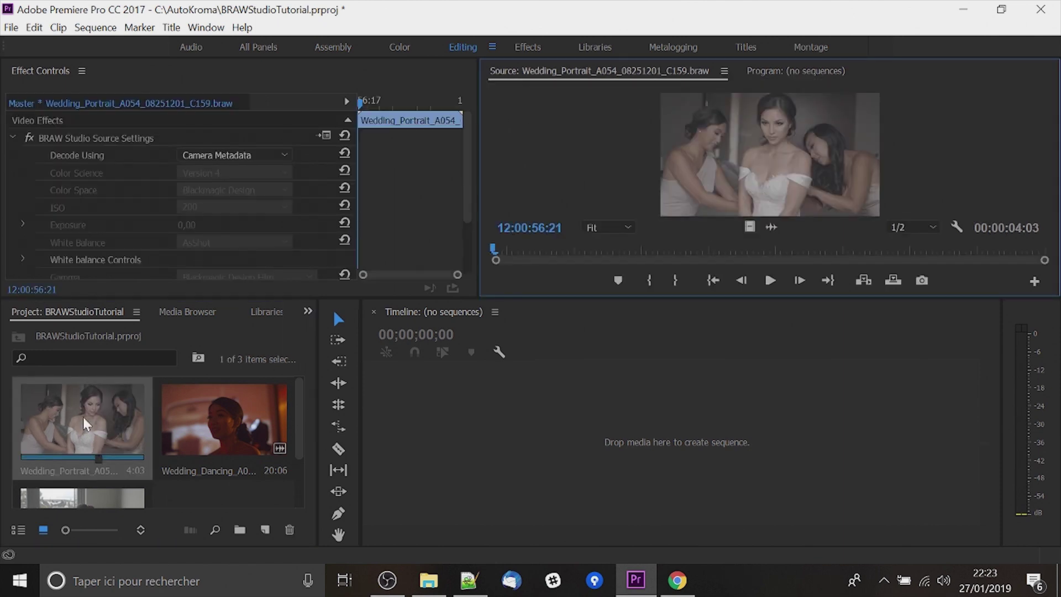
{"action": "left_click_drag", "start_coordinate": [255, 299], "coordinate": [255, 409]}
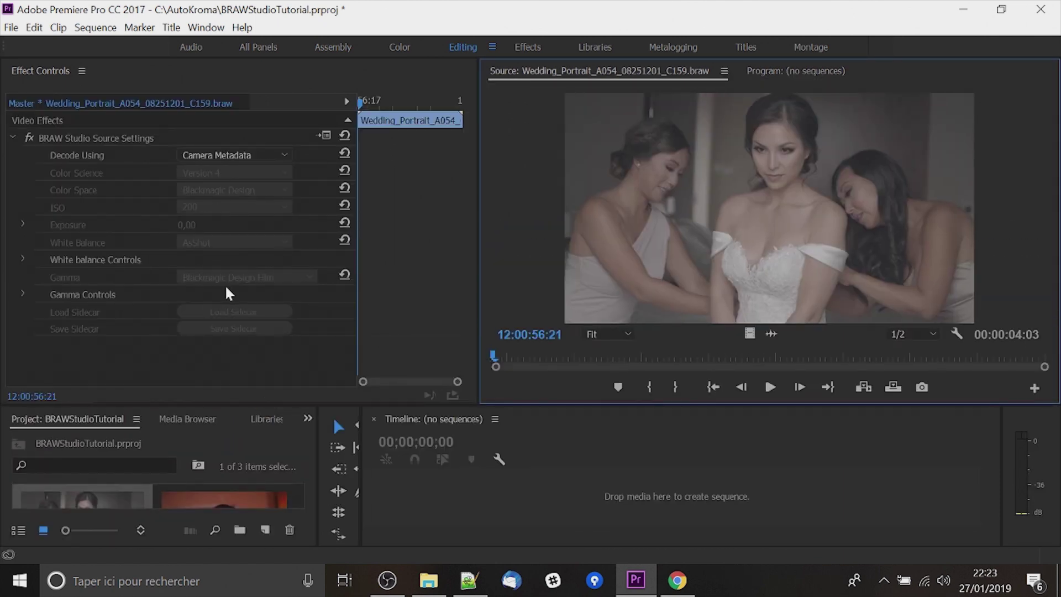
- Create a new sequence from the Wedding_Dancing clip in the empty timeline
{"action": "left_click", "coordinate": [257, 505]}
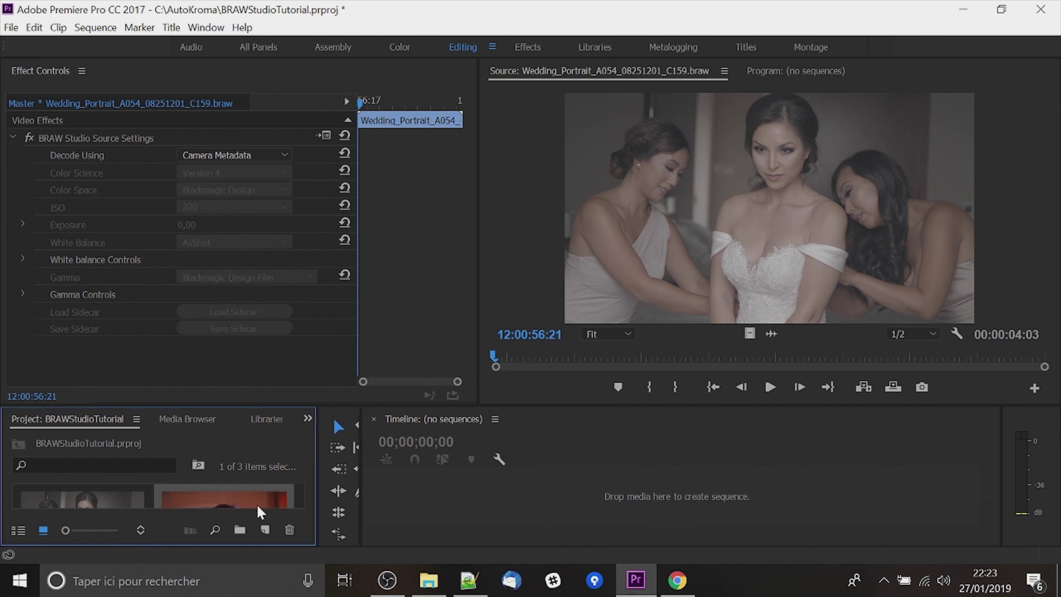
{"action": "scroll", "coordinate": [224, 496], "scroll_direction": "down", "scroll_amount": 1}
{"action": "left_click_drag", "start_coordinate": [257, 406], "coordinate": [257, 269]}
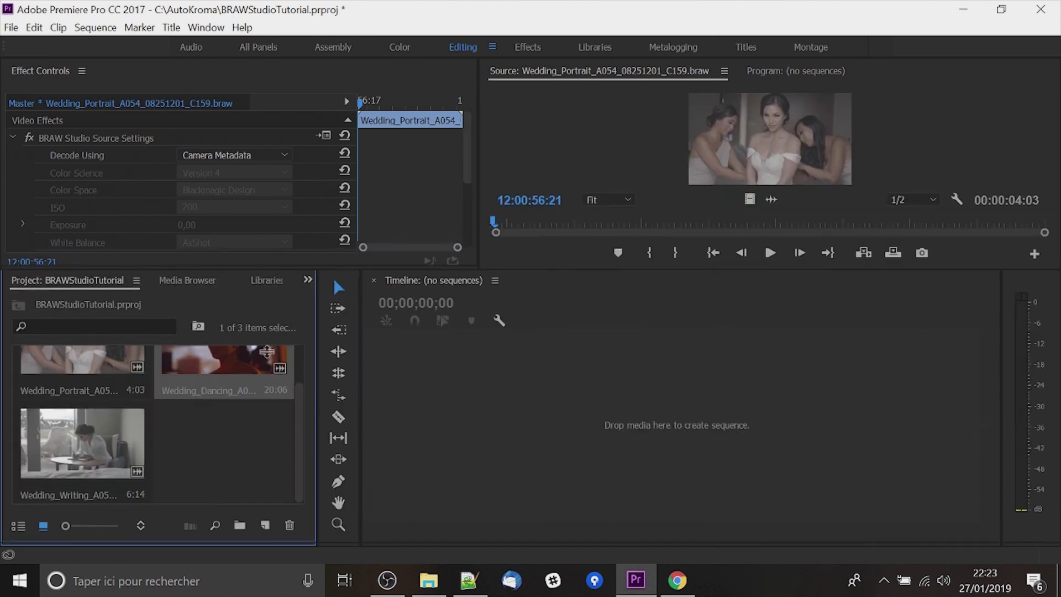
{"action": "left_click", "coordinate": [221, 382]}
{"action": "left_click_drag", "start_coordinate": [528, 419], "coordinate": [530, 420]}
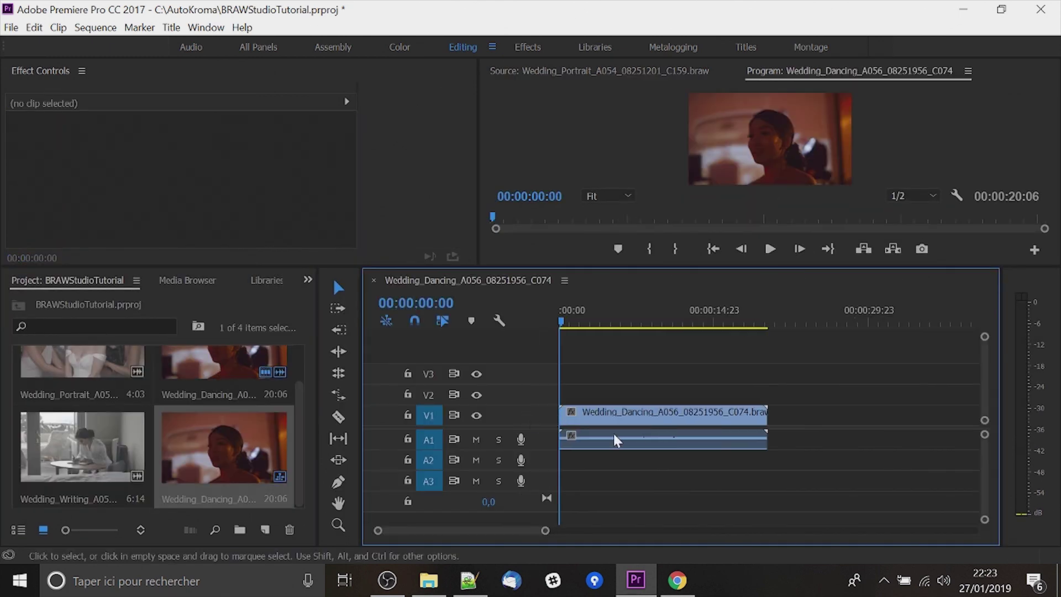
- Select the Wedding_Dancing clip in the sequence and display its master BRAW Studio source settings
{"action": "left_click", "coordinate": [639, 431]}
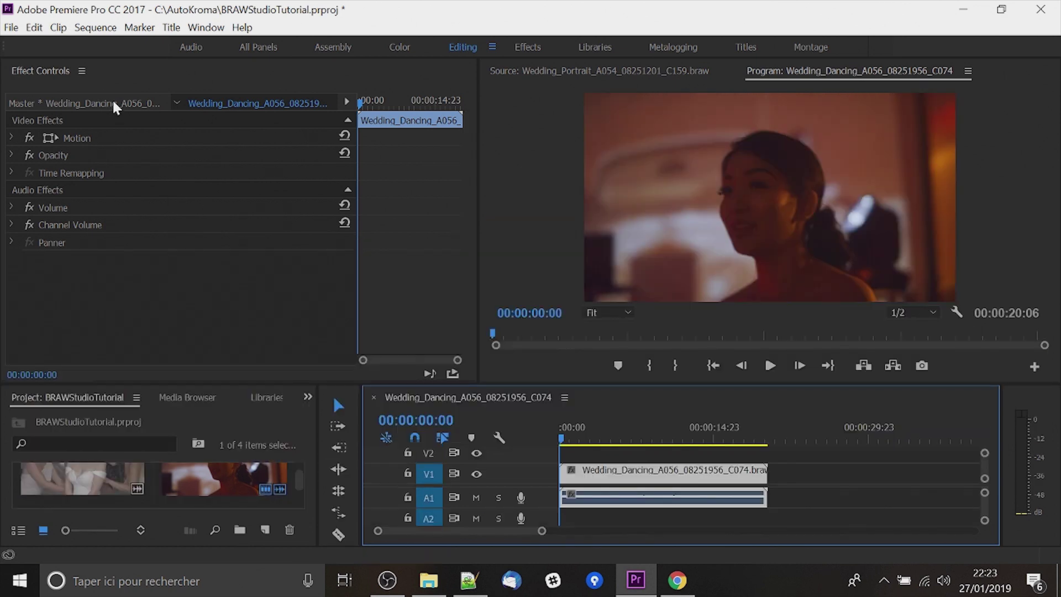
{"action": "left_click", "coordinate": [113, 105]}
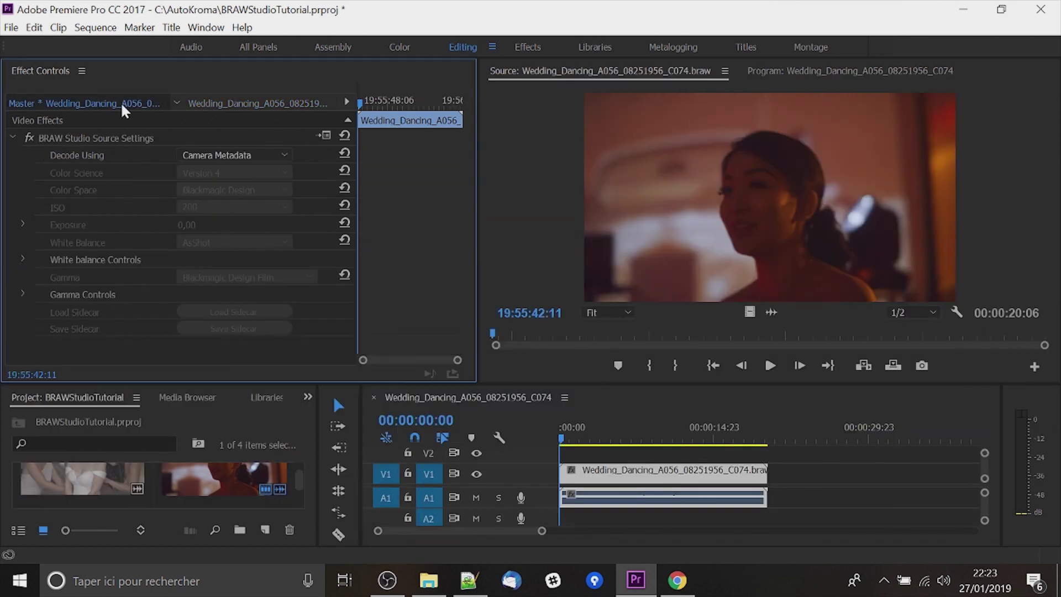
{"action": "left_click", "coordinate": [201, 104]}
{"action": "left_click", "coordinate": [138, 105]}
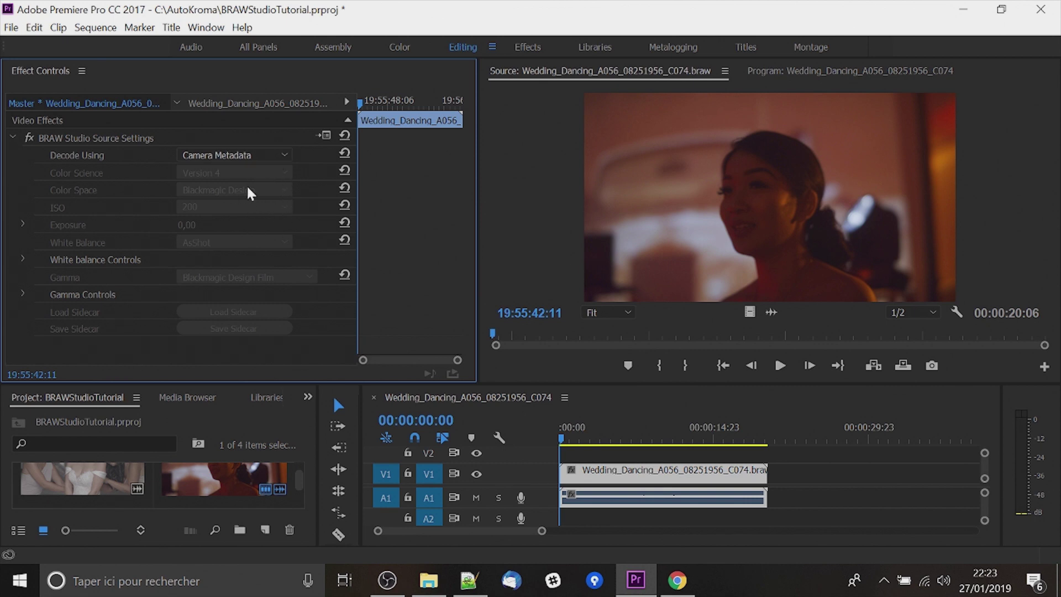
- Set Decode Using to Clip for the Wedding_Dancing master clip, trying BRAW Default for comparison before returning to Clip
{"action": "left_click", "coordinate": [254, 158]}
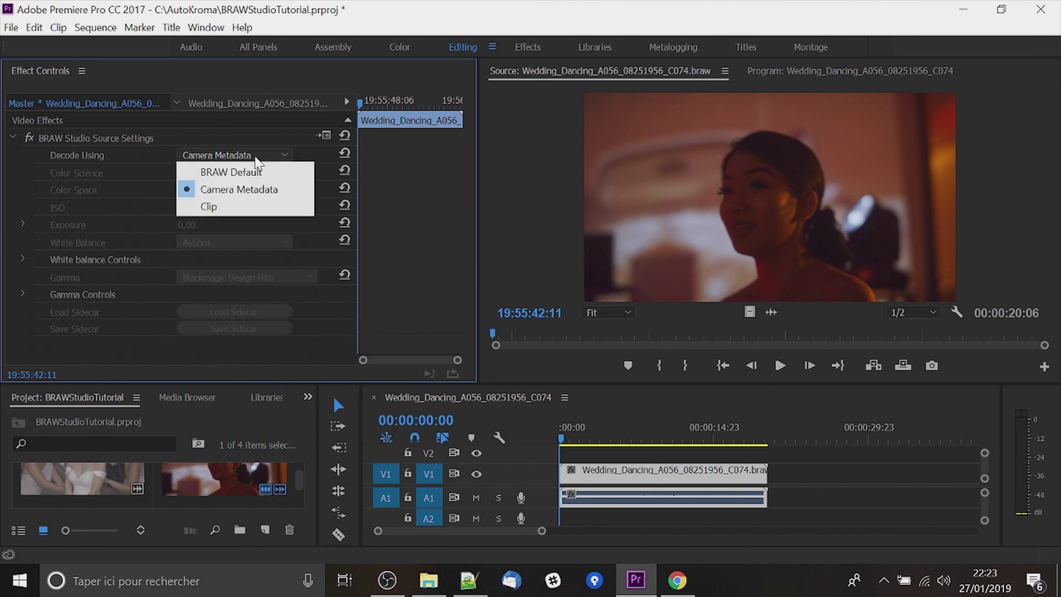
{"action": "left_click", "coordinate": [224, 208]}
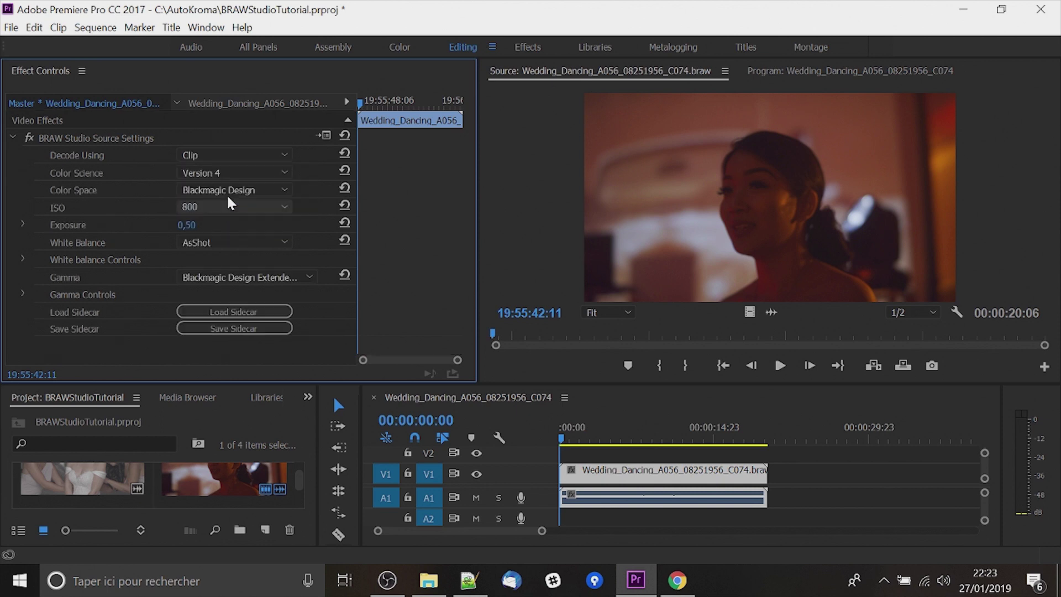
{"action": "left_click", "coordinate": [237, 157]}
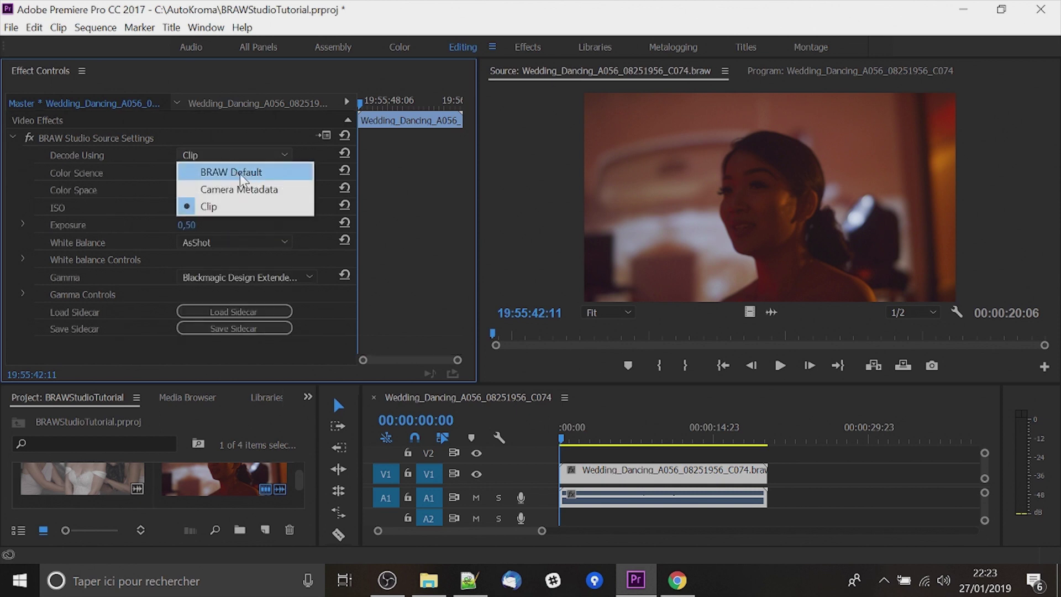
{"action": "left_click", "coordinate": [241, 175]}
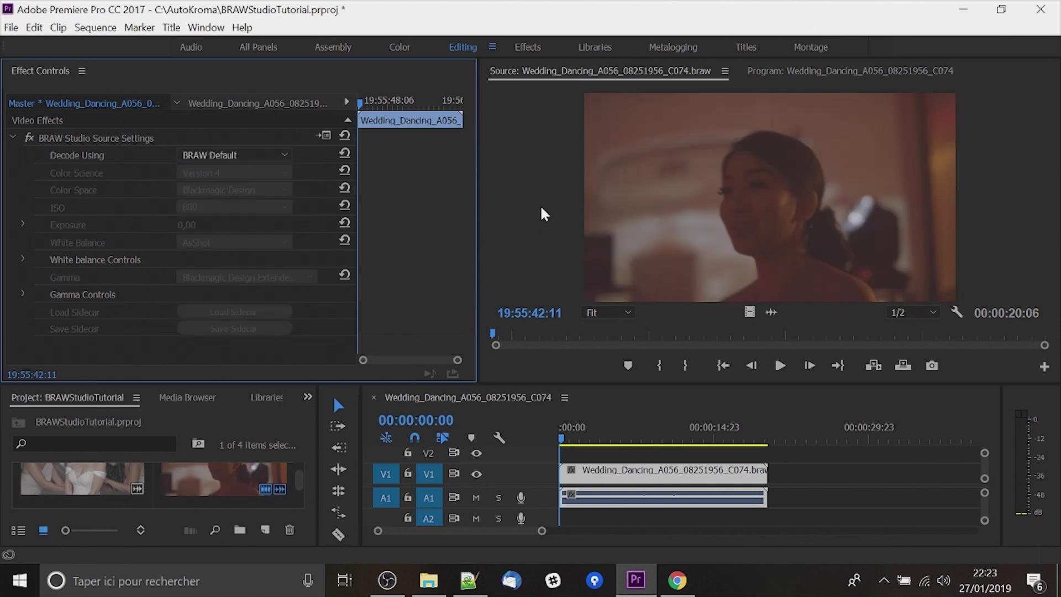
{"action": "left_click", "coordinate": [259, 156]}
{"action": "left_click", "coordinate": [224, 207]}
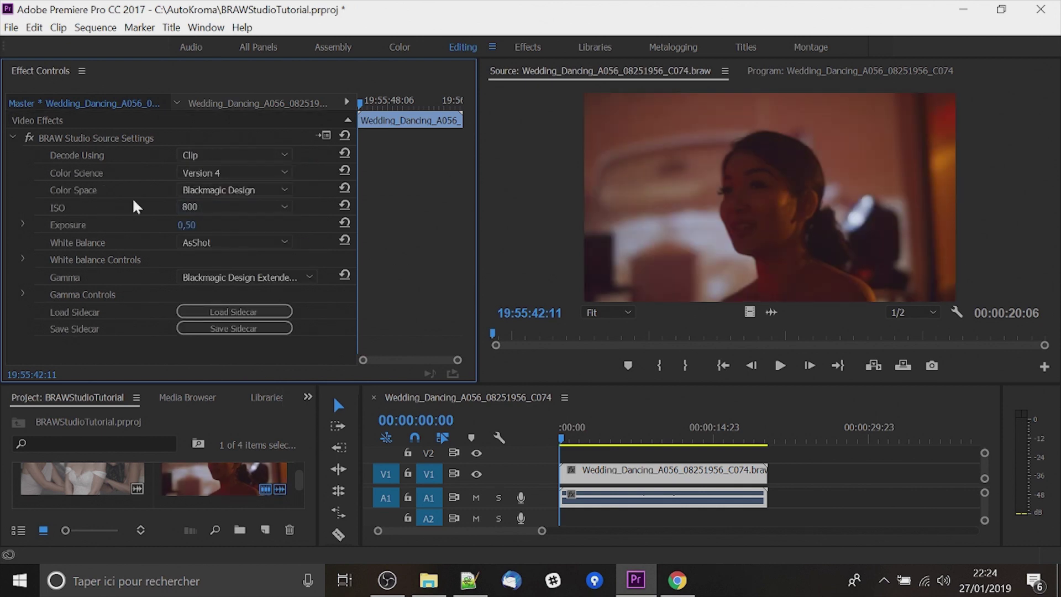
- Check the available Color Space and Color Science options of the Wedding_Dancing clip
{"action": "left_click", "coordinate": [247, 191]}
{"action": "left_click", "coordinate": [252, 194]}
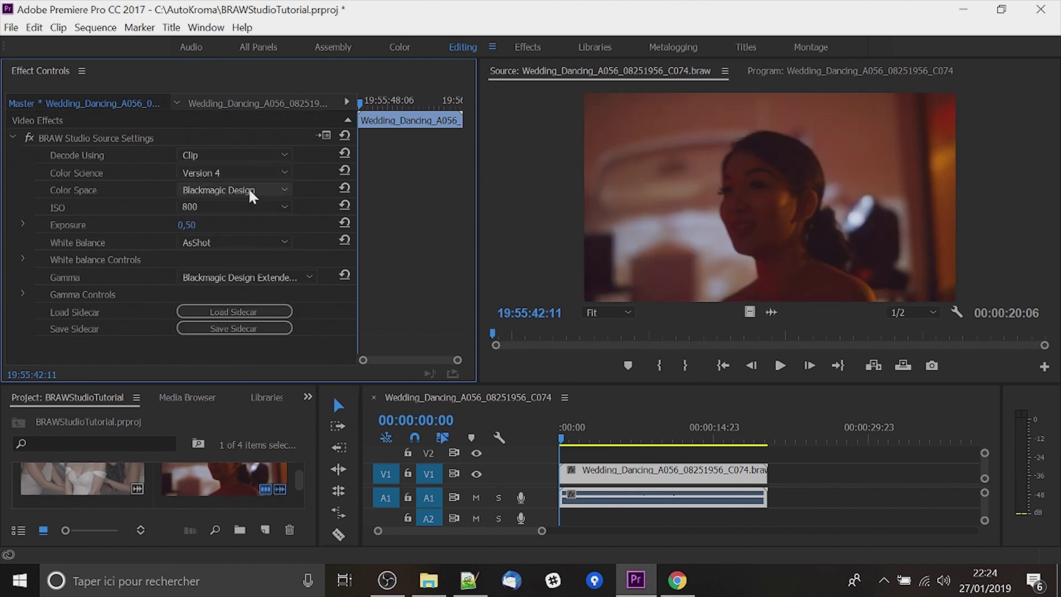
{"action": "left_click", "coordinate": [239, 175]}
{"action": "left_click", "coordinate": [230, 191]}
{"action": "left_click", "coordinate": [232, 200]}
- Try ISO 400 on the Wedding_Dancing clip and restore ISO 800
{"action": "left_click", "coordinate": [265, 207]}
{"action": "left_click", "coordinate": [227, 242]}
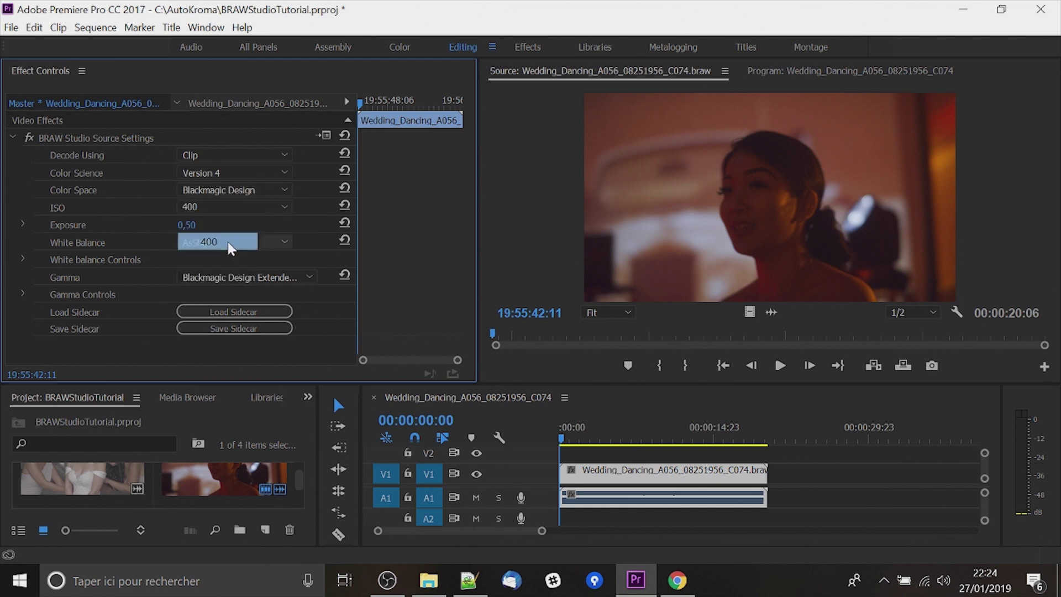
{"action": "left_click", "coordinate": [229, 207]}
{"action": "left_click", "coordinate": [221, 257]}
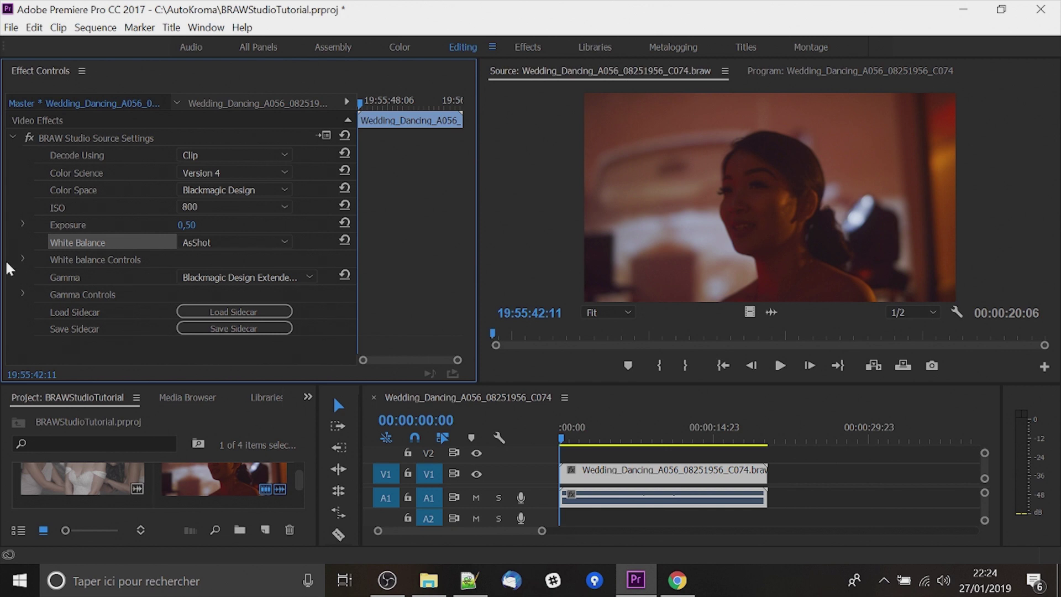
- Expand the White balance Controls and set the White Balance preset to Shade
{"action": "left_click", "coordinate": [22, 260]}
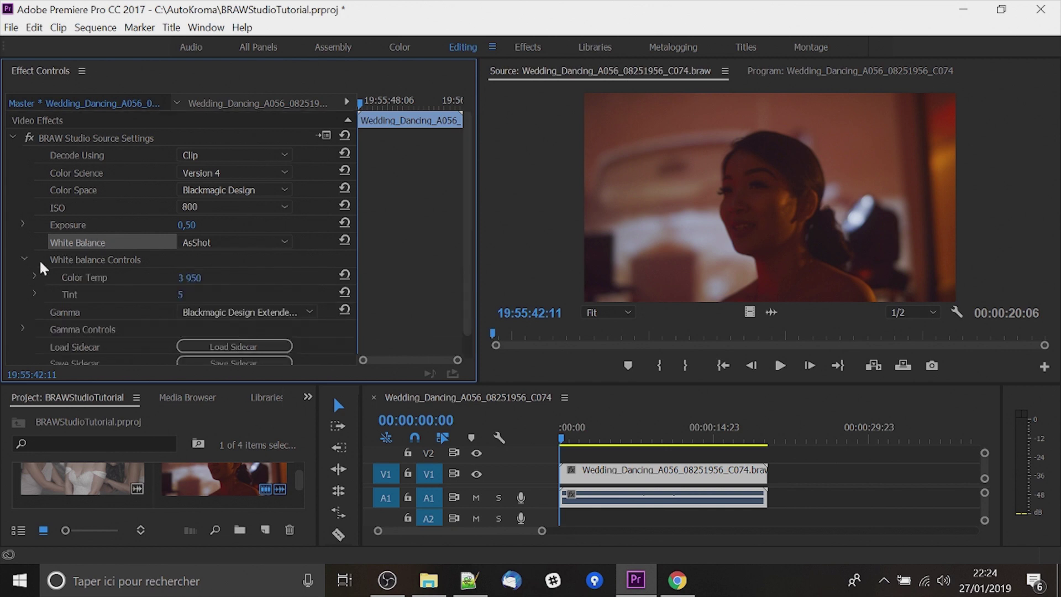
{"action": "left_click", "coordinate": [24, 259]}
{"action": "left_click", "coordinate": [25, 260]}
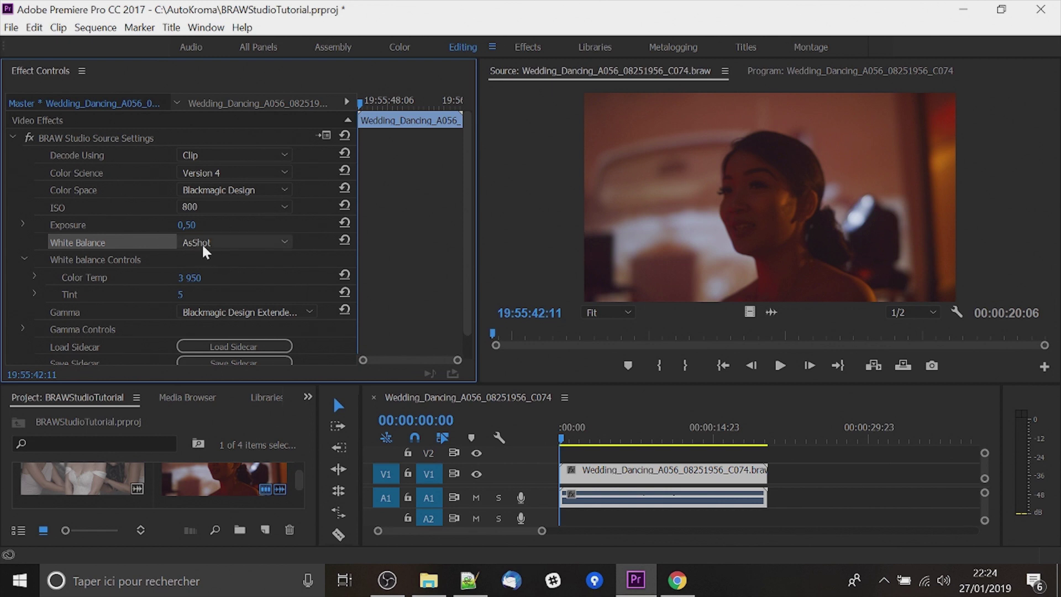
{"action": "left_click", "coordinate": [218, 243]}
{"action": "left_click", "coordinate": [190, 279]}
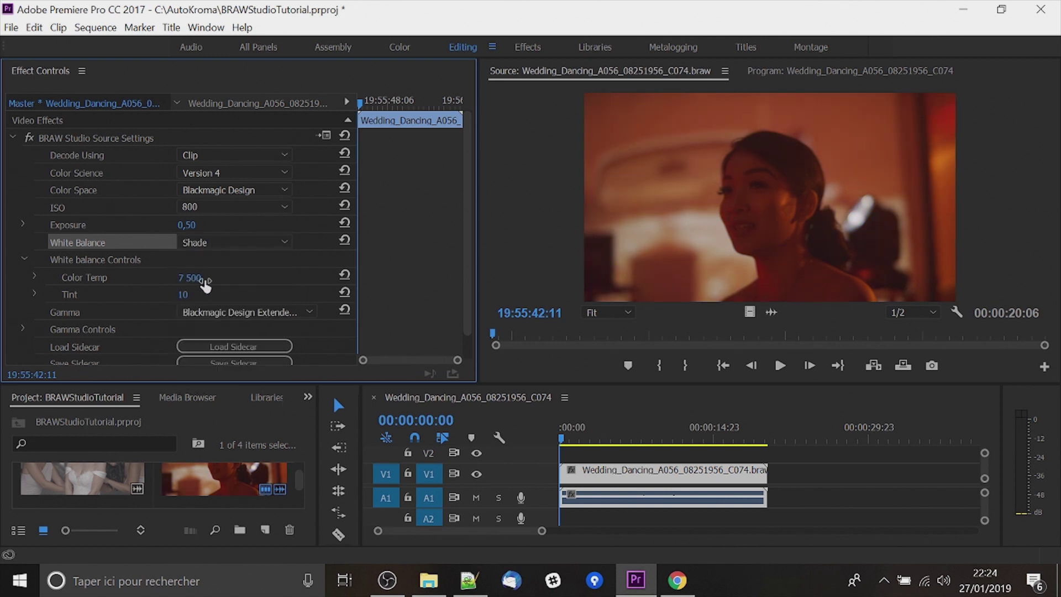
- Try the Tungsten and Cloudy White Balance presets, and return to Shade
{"action": "left_click", "coordinate": [223, 243]}
{"action": "left_click", "coordinate": [221, 328]}
{"action": "left_click", "coordinate": [229, 241]}
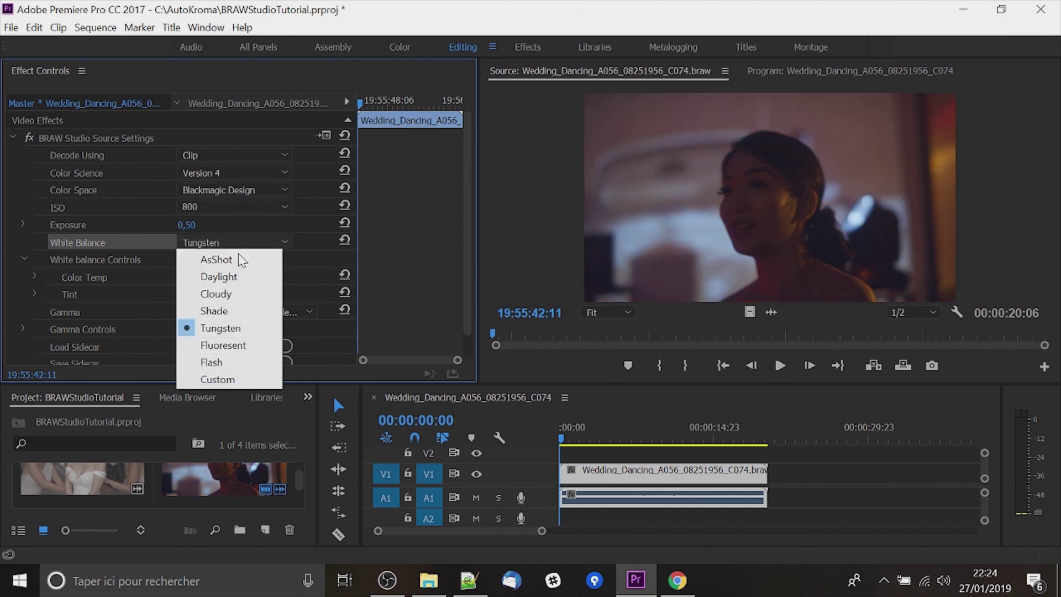
{"action": "left_click", "coordinate": [218, 293]}
{"action": "left_click", "coordinate": [230, 243]}
{"action": "left_click", "coordinate": [216, 311]}
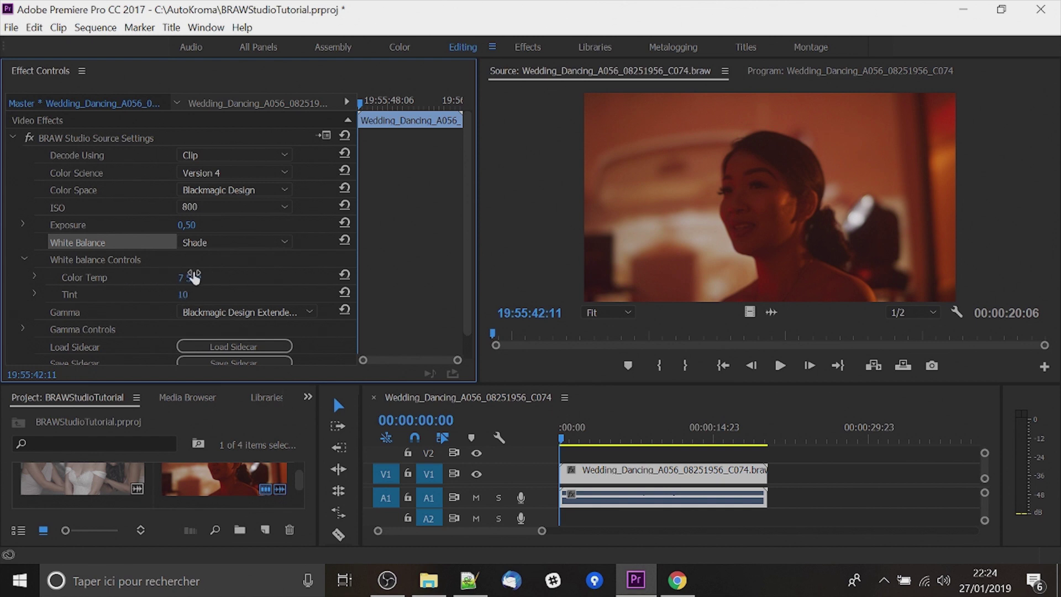
- Set the Color Temp to 10000 in the White balance Controls
{"action": "left_click", "coordinate": [195, 278]}
{"action": "type", "text": "10000"}
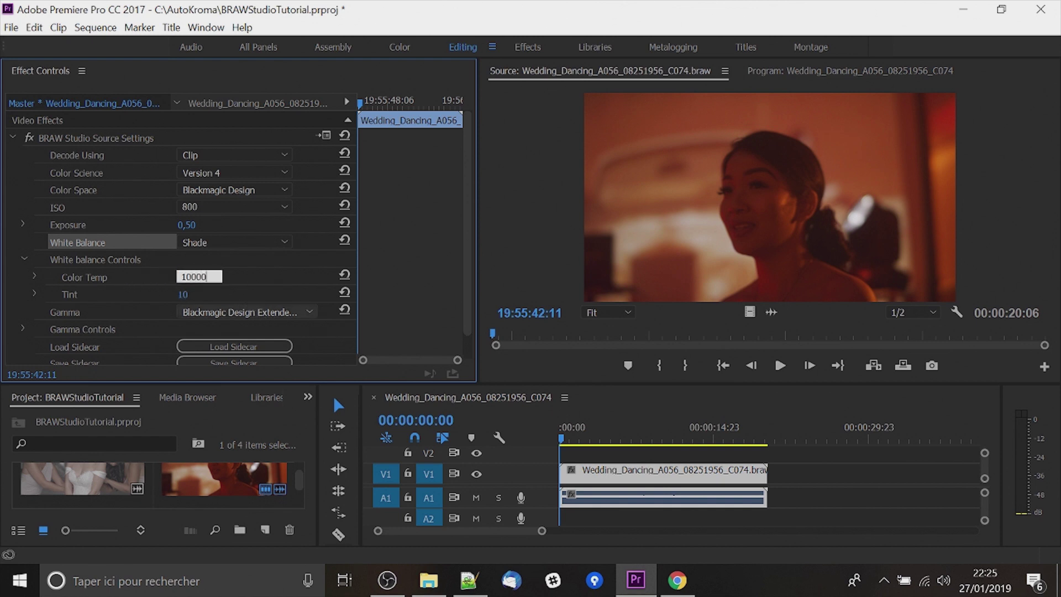
{"action": "key", "text": "Return"}
- Apply the Tungsten White Balance preset to the Wedding_Dancing clip
{"action": "left_click", "coordinate": [209, 244]}
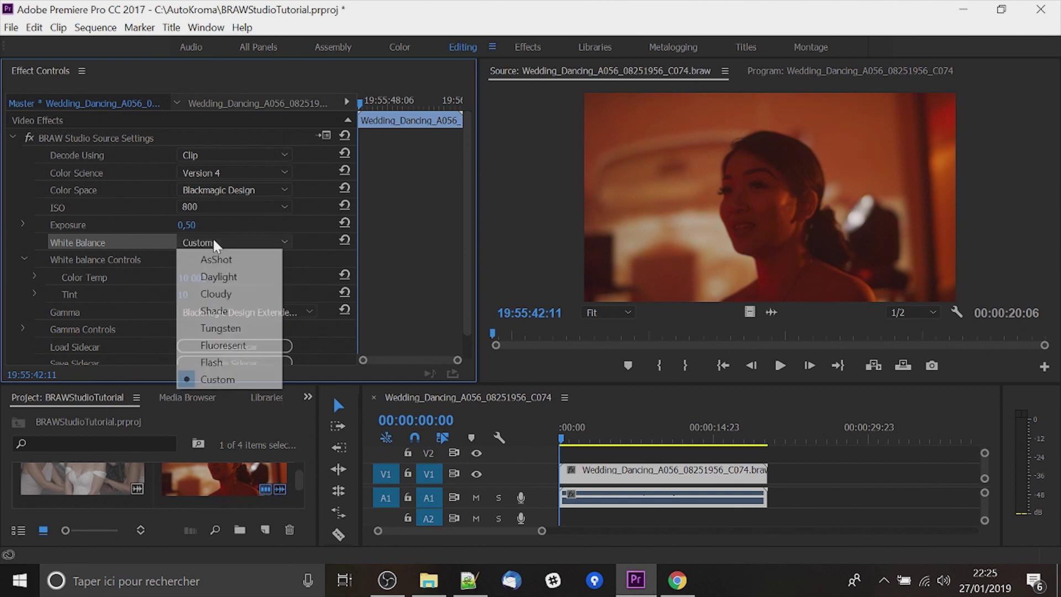
{"action": "left_click", "coordinate": [220, 328]}
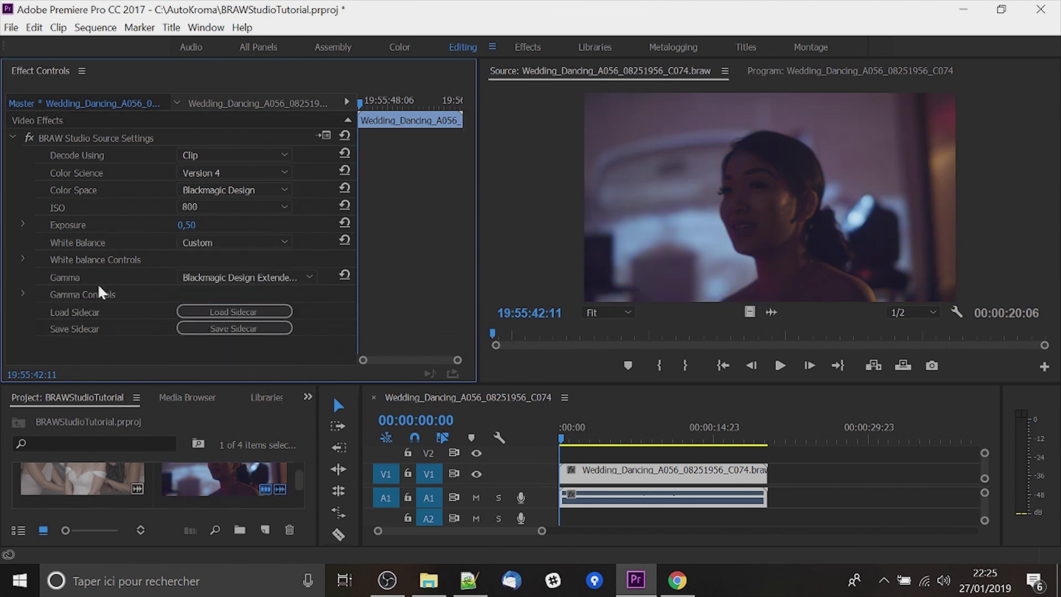
- Expand the Gamma Controls and set the clip's Gamma to Blackmagic Design Video
{"action": "left_click", "coordinate": [23, 294]}
{"action": "scroll", "coordinate": [177, 312], "scroll_direction": "down", "scroll_amount": 1}
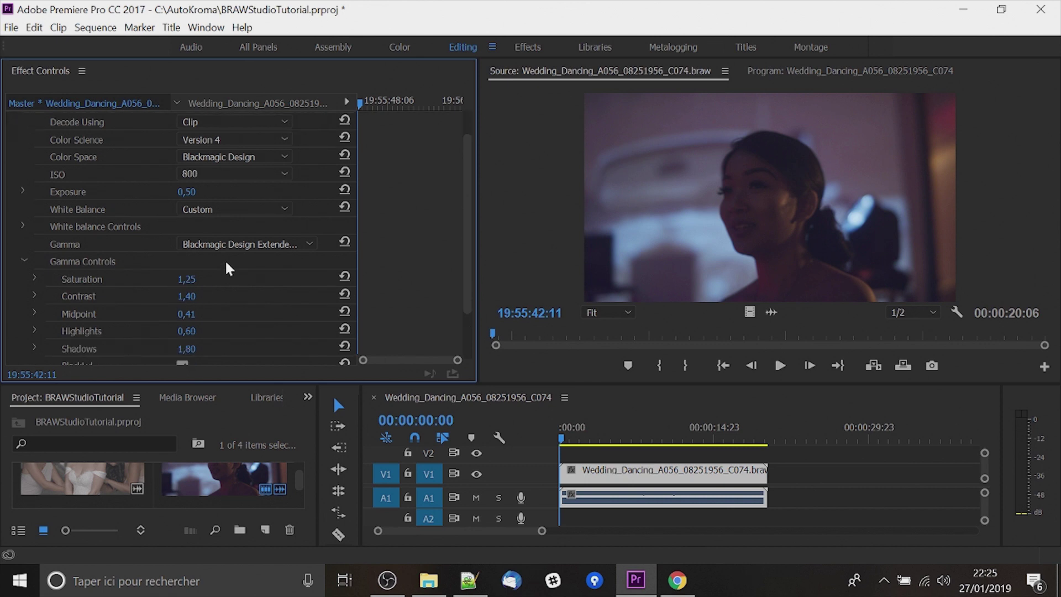
{"action": "left_click", "coordinate": [241, 245]}
{"action": "left_click", "coordinate": [303, 278]}
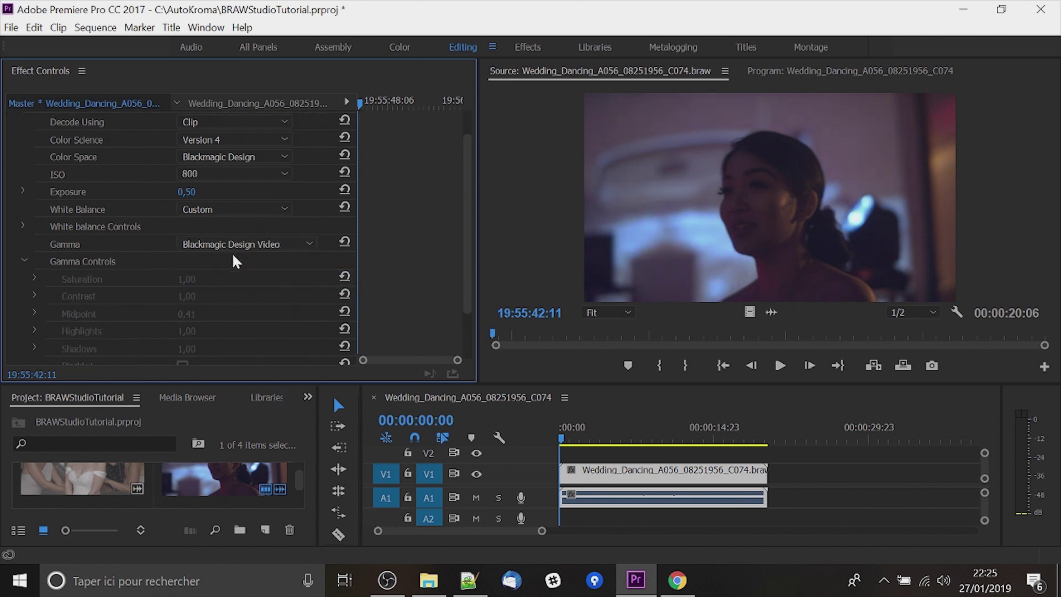
- Try the Blackmagic Design Custom and Blackmagic Design Extended Video options for the clip's Gamma
{"action": "scroll", "coordinate": [136, 303], "scroll_direction": "down", "scroll_amount": 1}
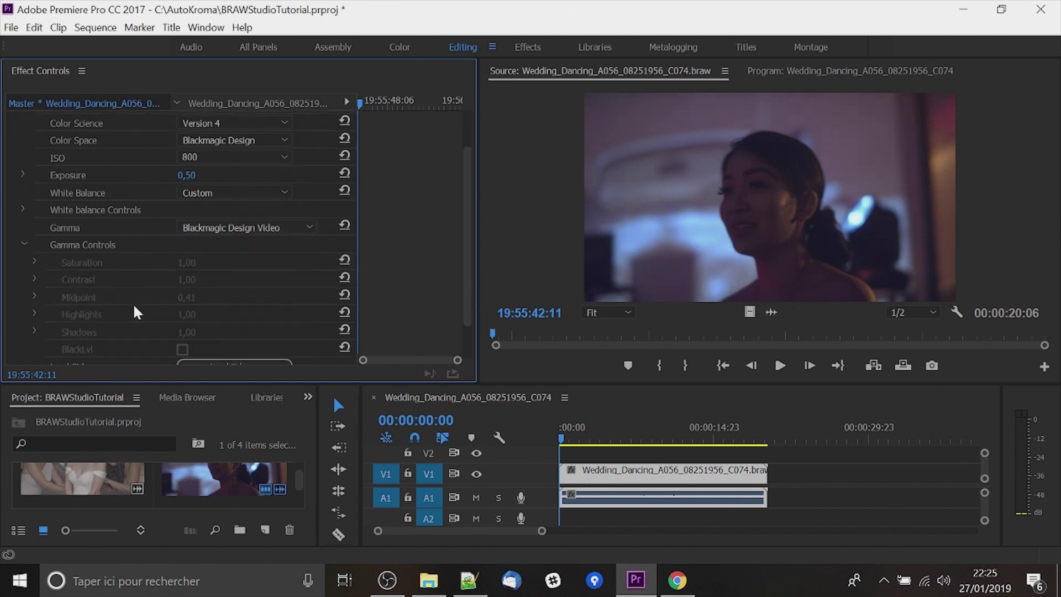
{"action": "left_click", "coordinate": [182, 224]}
{"action": "left_click", "coordinate": [292, 298]}
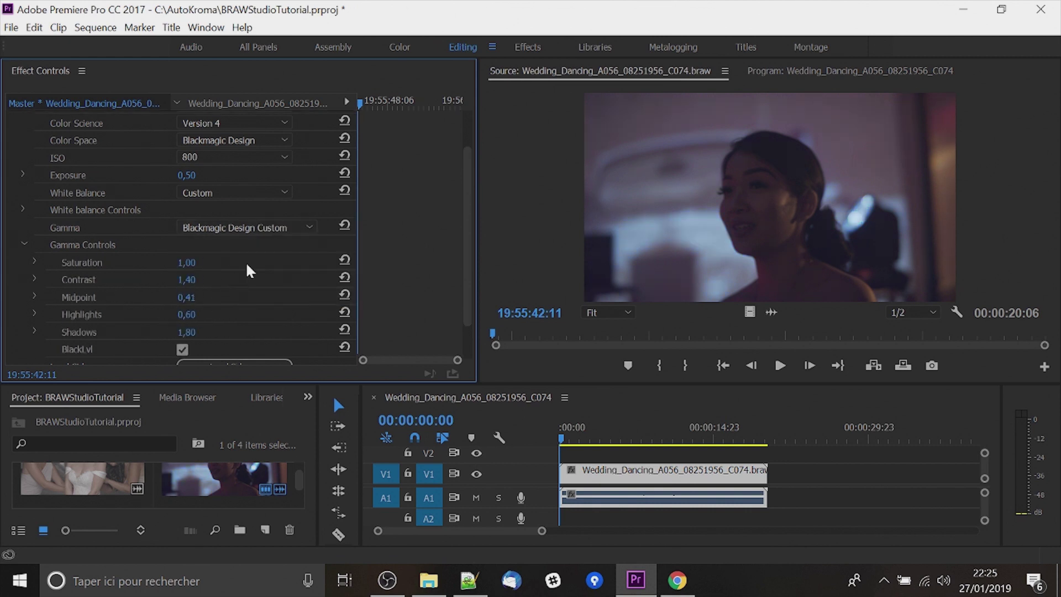
{"action": "left_click", "coordinate": [268, 230]}
{"action": "left_click", "coordinate": [296, 279]}
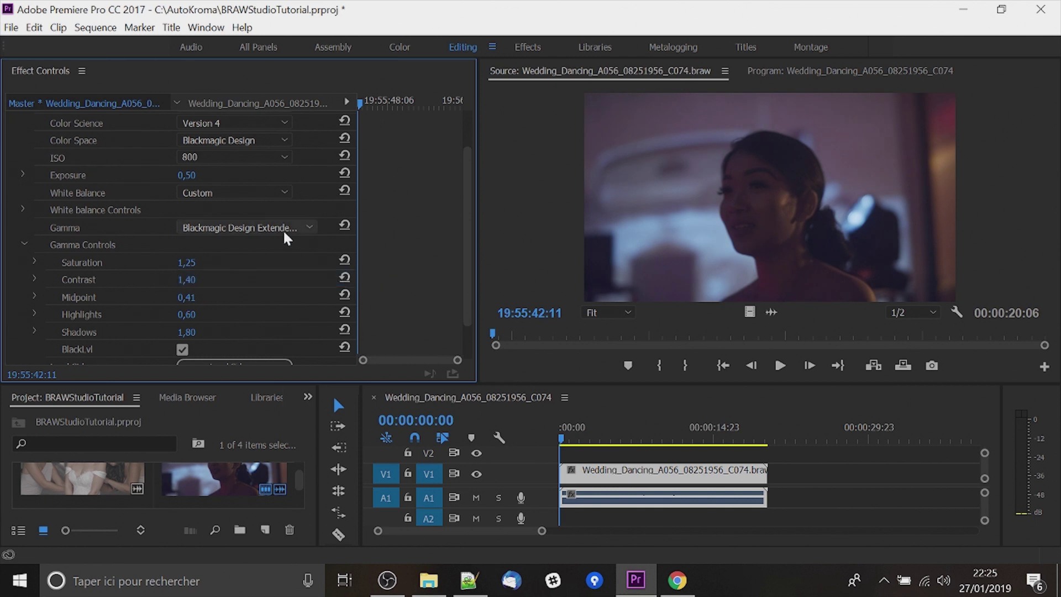
- Compare Gamma between Blackmagic Design Film and Extended Video, and choose Blackmagic Design Film
{"action": "left_click", "coordinate": [286, 231]}
{"action": "left_click", "coordinate": [286, 247]}
{"action": "left_click", "coordinate": [285, 229]}
{"action": "left_click", "coordinate": [288, 279]}
{"action": "left_click", "coordinate": [281, 228]}
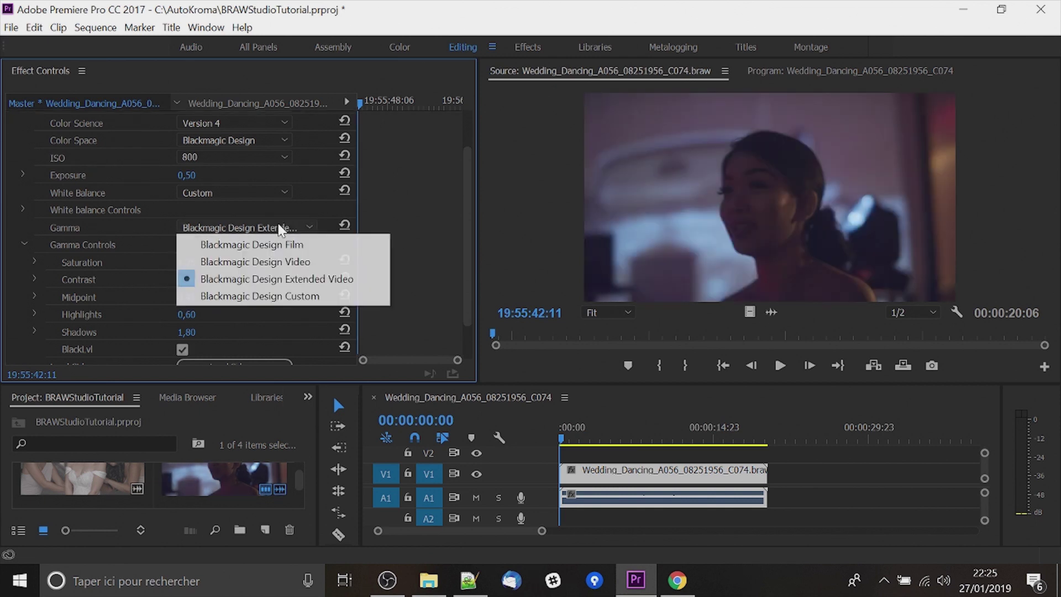
{"action": "left_click", "coordinate": [284, 247]}
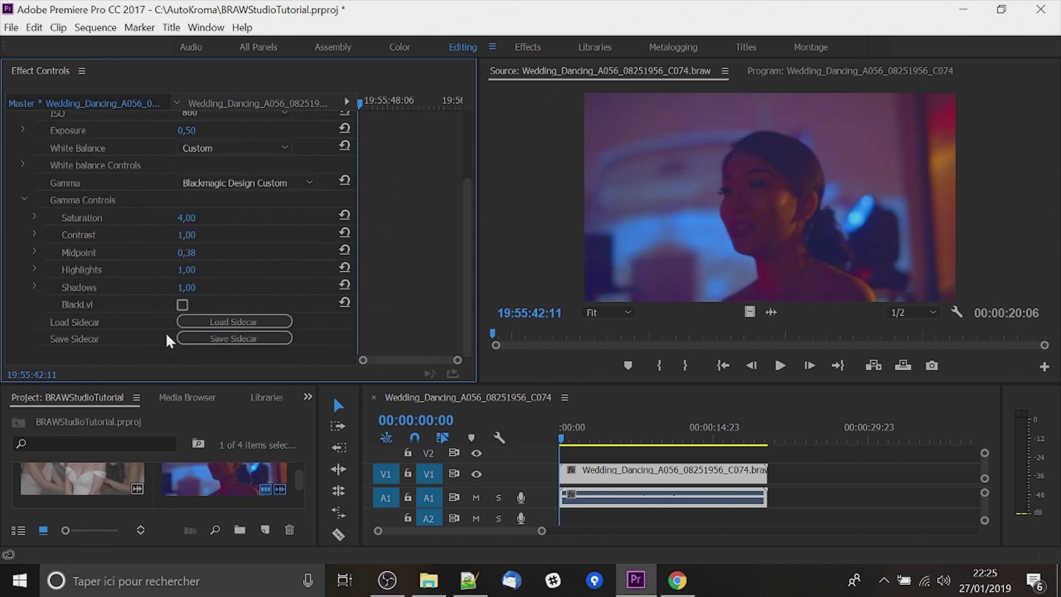
- Save the Wedding_Dancing clip's source settings to a sidecar file
{"action": "left_click", "coordinate": [249, 339]}
{"action": "left_click", "coordinate": [236, 354]}
{"action": "left_click", "coordinate": [239, 340]}
- Switch to File Explorer, locate Wedding_Dancing_A056_08251956_C074.sidecar in the BRAW_Footages folder, and return to Premiere Pro
{"action": "left_click", "coordinate": [428, 580]}
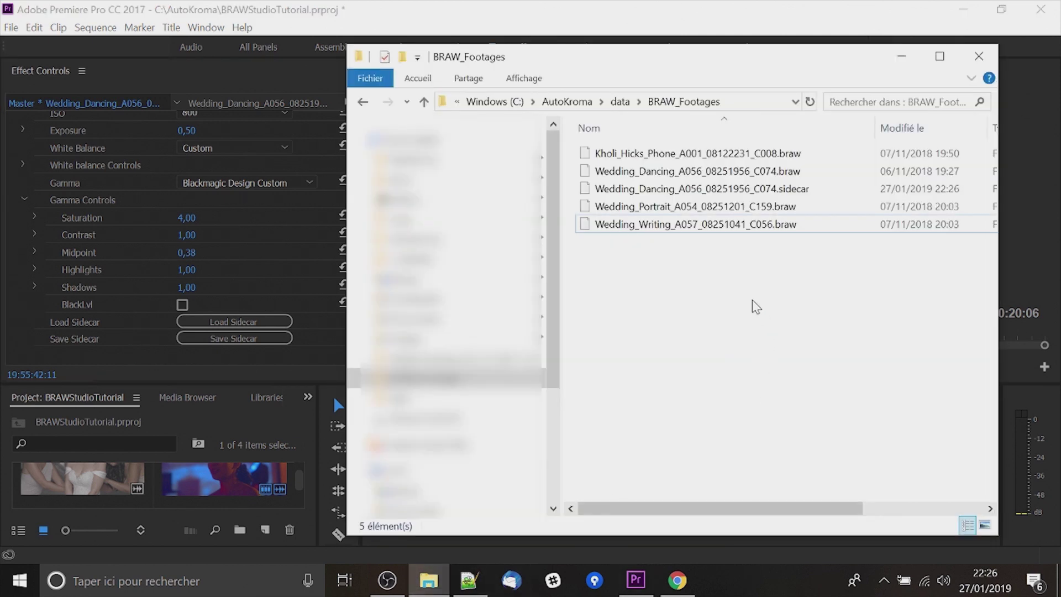
{"action": "left_click", "coordinate": [812, 194]}
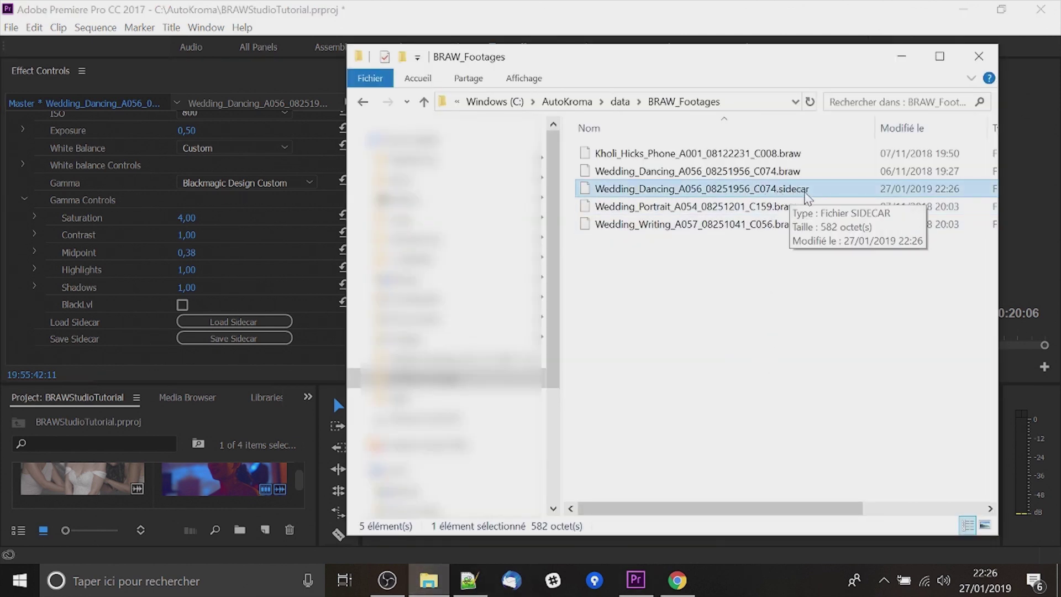
{"action": "left_click", "coordinate": [627, 267]}
{"action": "left_click", "coordinate": [175, 300]}
- Set the clip's Exposure to 5 and its Contrast to 2,00
{"action": "scroll", "coordinate": [210, 185], "scroll_direction": "up", "scroll_amount": 1}
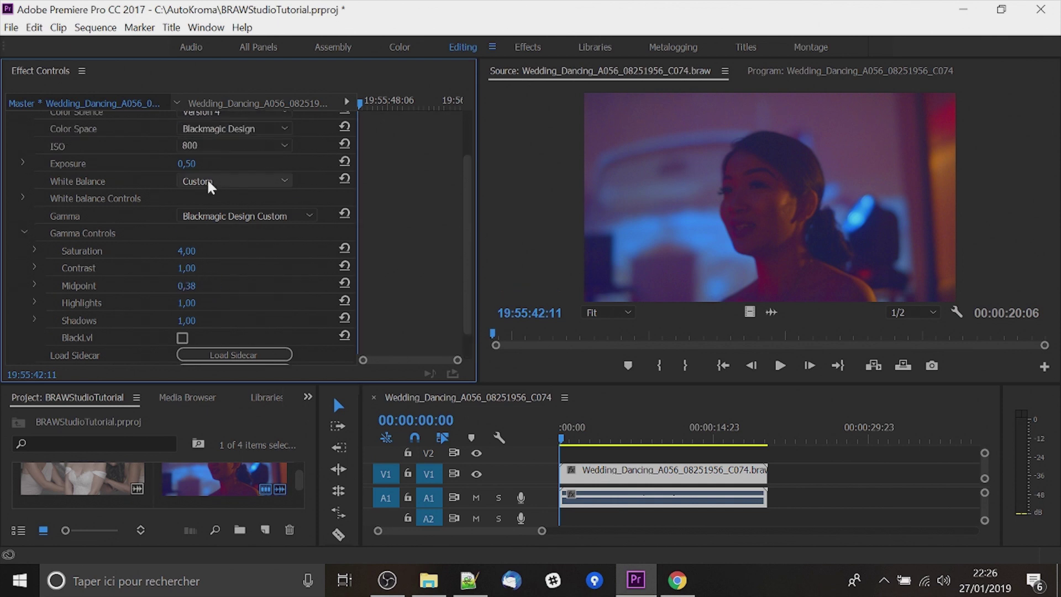
{"action": "left_click", "coordinate": [203, 163]}
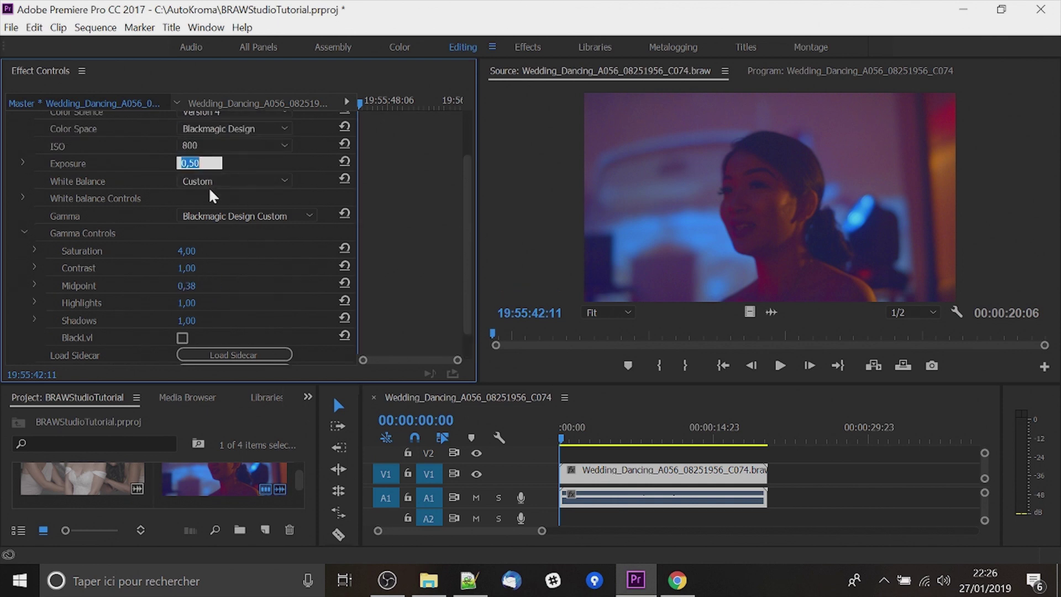
{"action": "type", "text": "5"}
{"action": "key", "text": "Return"}
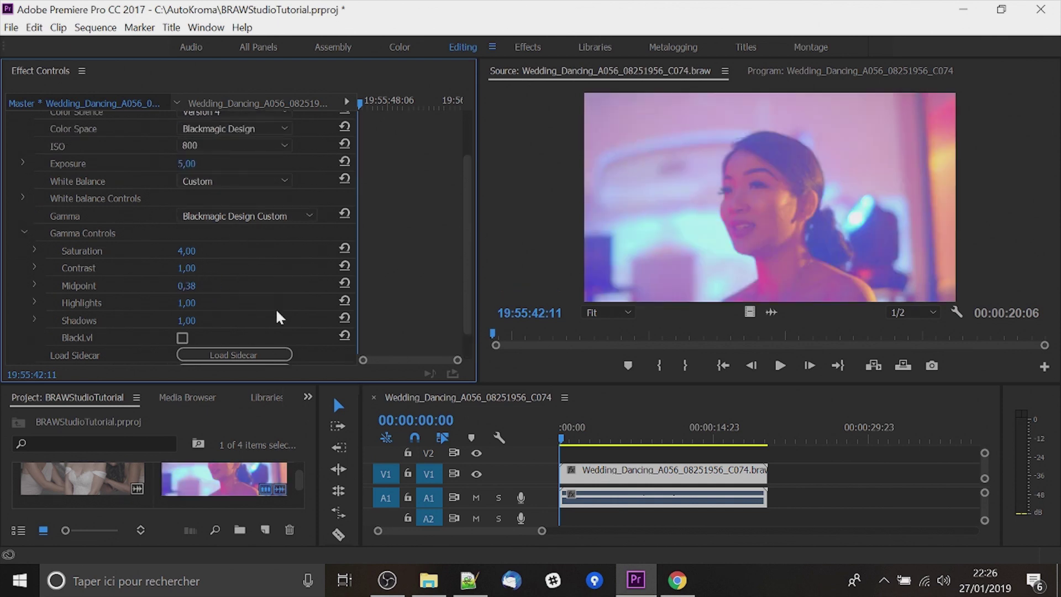
{"action": "left_click_drag", "start_coordinate": [193, 268], "coordinate": [248, 268]}
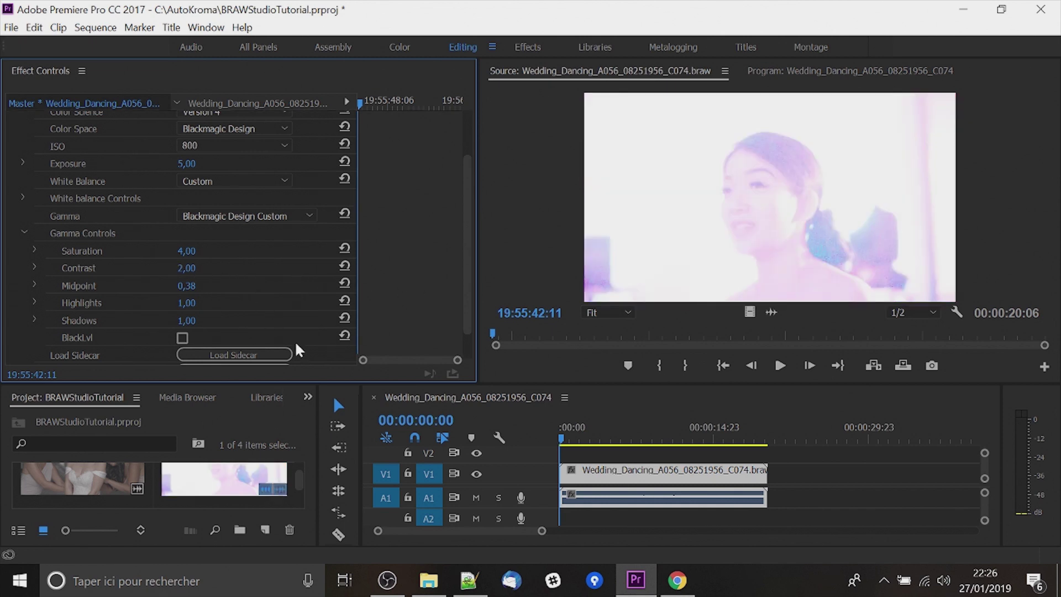
- Load the saved sidecar settings back onto the Wedding_Dancing clip
{"action": "scroll", "coordinate": [266, 296], "scroll_direction": "down", "scroll_amount": 1}
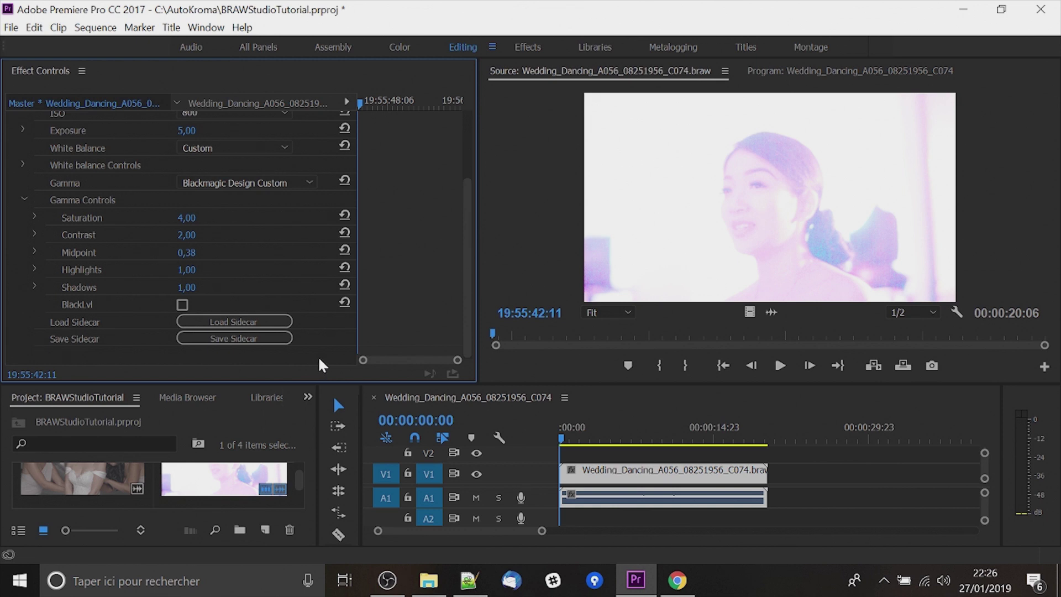
{"action": "left_click", "coordinate": [253, 323]}
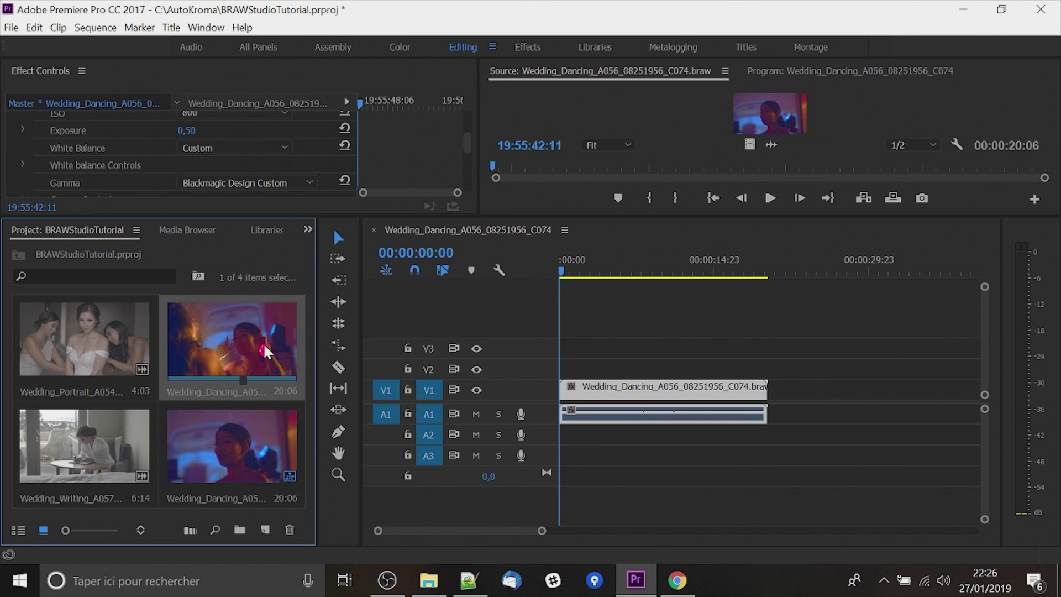
- Add a second instance of the Wedding_Dancing clip to track V1 directly after the first one
{"action": "left_click", "coordinate": [490, 381]}
{"action": "left_click", "coordinate": [695, 395]}
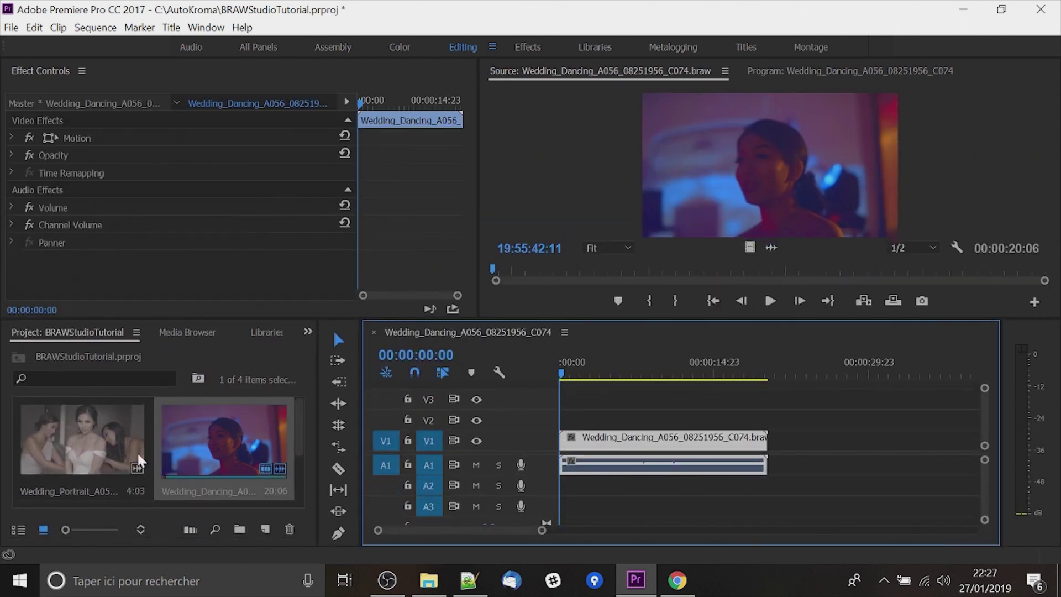
{"action": "left_click_drag", "start_coordinate": [224, 440], "coordinate": [773, 448]}
- Preview the sequence inside both Wedding_Dancing instances and check the source clip in the project bin
{"action": "left_click", "coordinate": [819, 366]}
{"action": "left_click", "coordinate": [691, 376]}
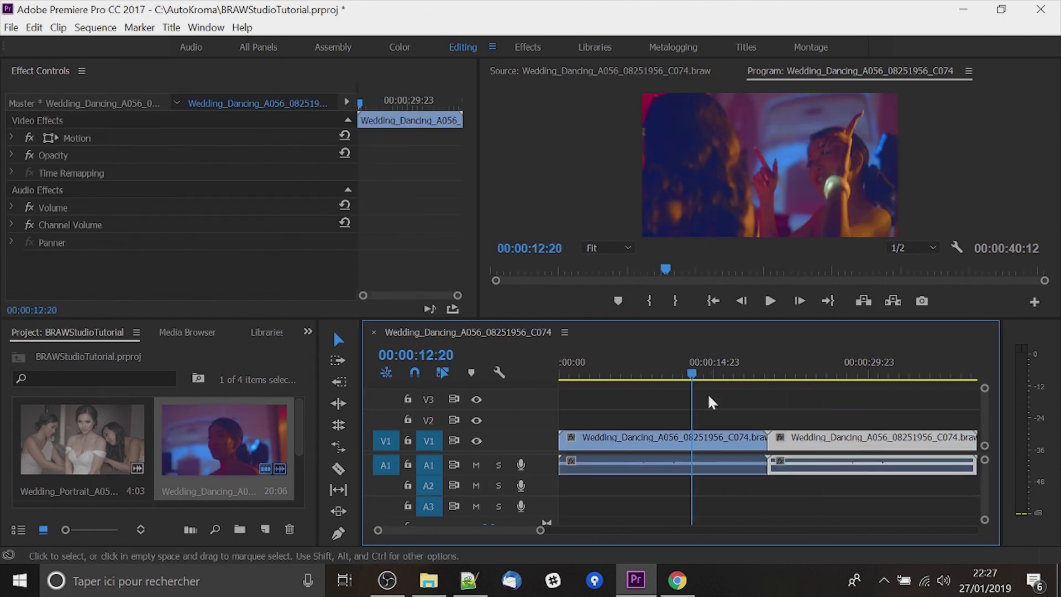
{"action": "left_click", "coordinate": [232, 435]}
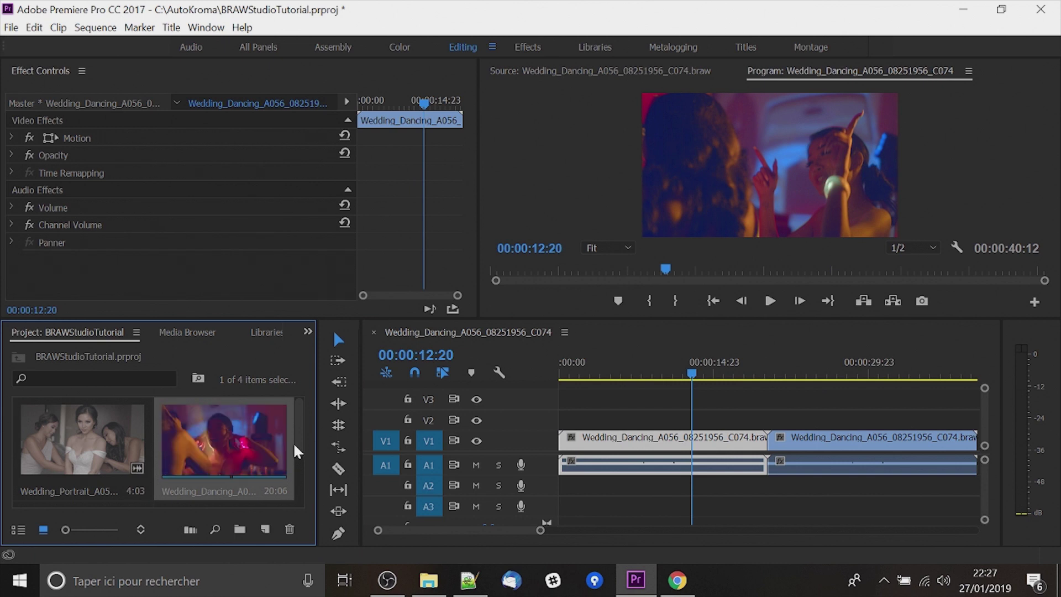
- Set the Exposure to 5 in the master clip settings of the second Wedding_Dancing instance
{"action": "left_click", "coordinate": [868, 448]}
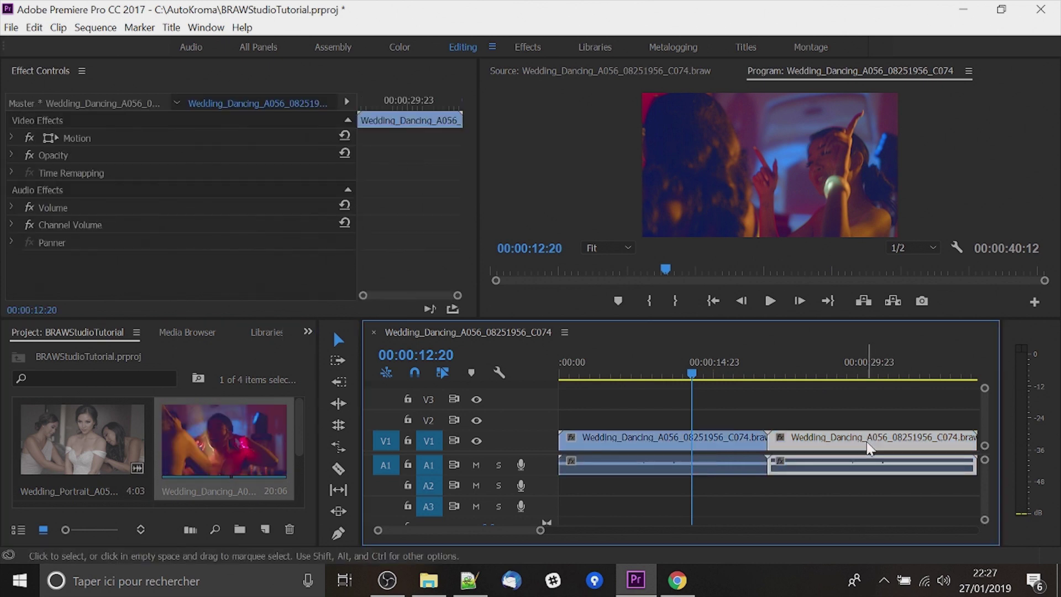
{"action": "left_click", "coordinate": [77, 104]}
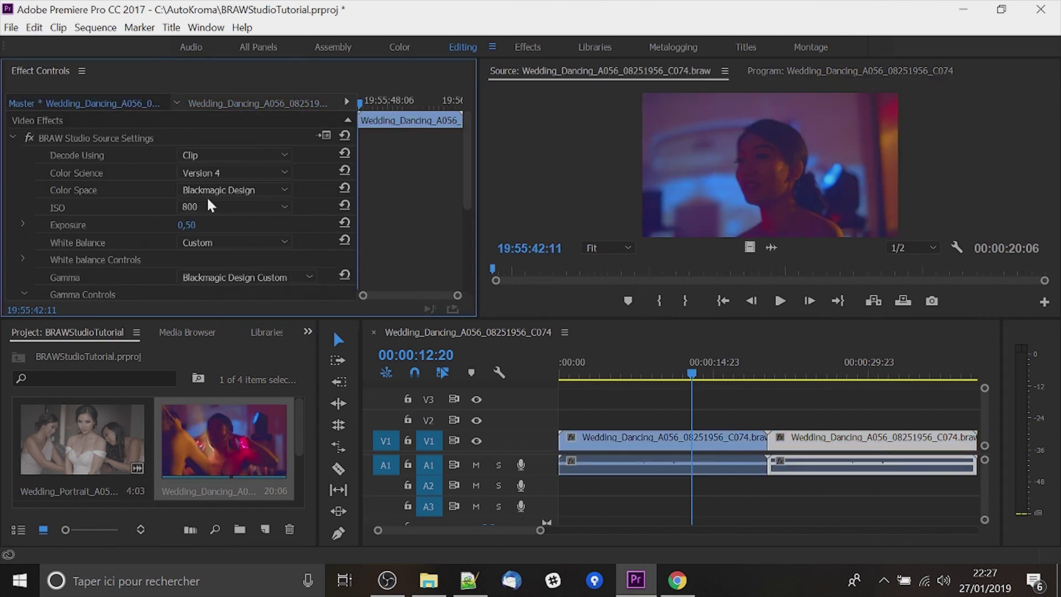
{"action": "left_click", "coordinate": [191, 225]}
{"action": "type", "text": "5"}
{"action": "key", "text": "Return"}
- Preview the exposure change in both Wedding_Dancing instances on the timeline
{"action": "left_click", "coordinate": [820, 443]}
{"action": "left_click", "coordinate": [830, 364]}
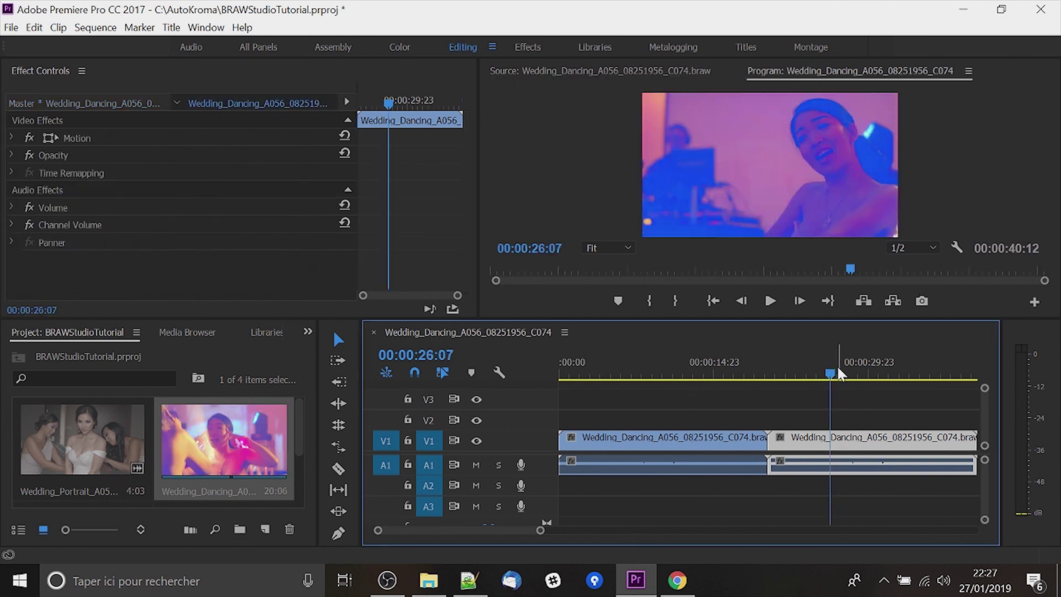
{"action": "left_click_drag", "start_coordinate": [838, 368], "coordinate": [851, 374]}
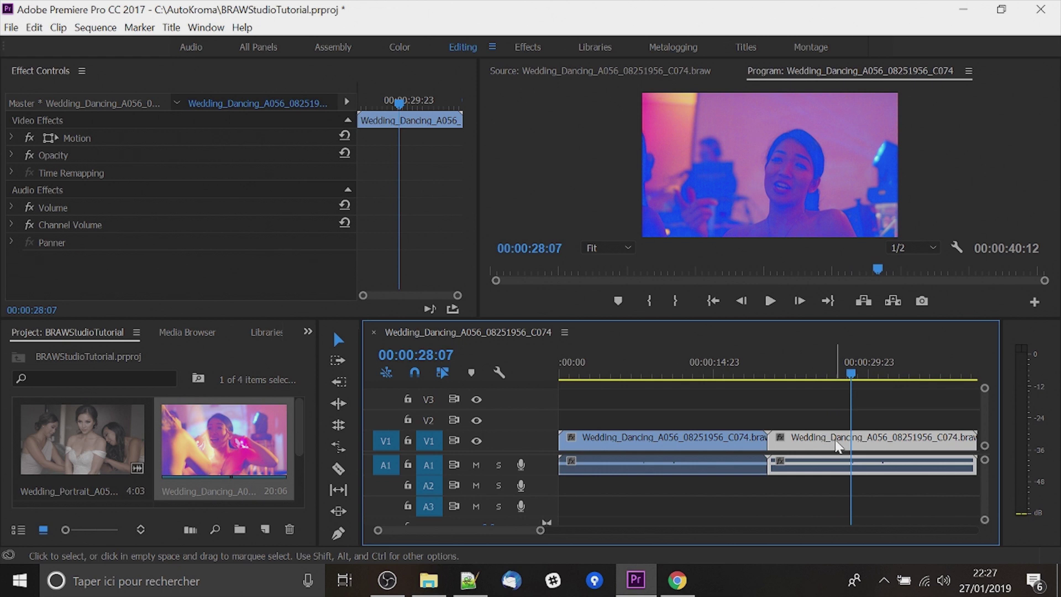
{"action": "left_click", "coordinate": [691, 374]}
{"action": "left_click", "coordinate": [719, 442]}
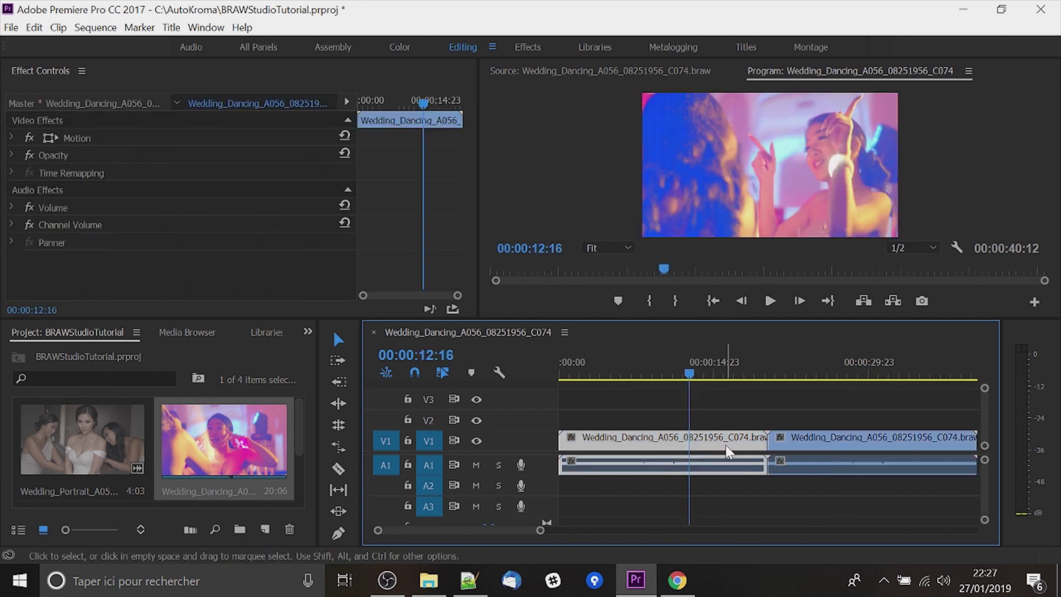
- Enlarge the project bin and compare the Wedding_Dancing source clip with its two timeline instances
{"action": "left_click", "coordinate": [239, 459]}
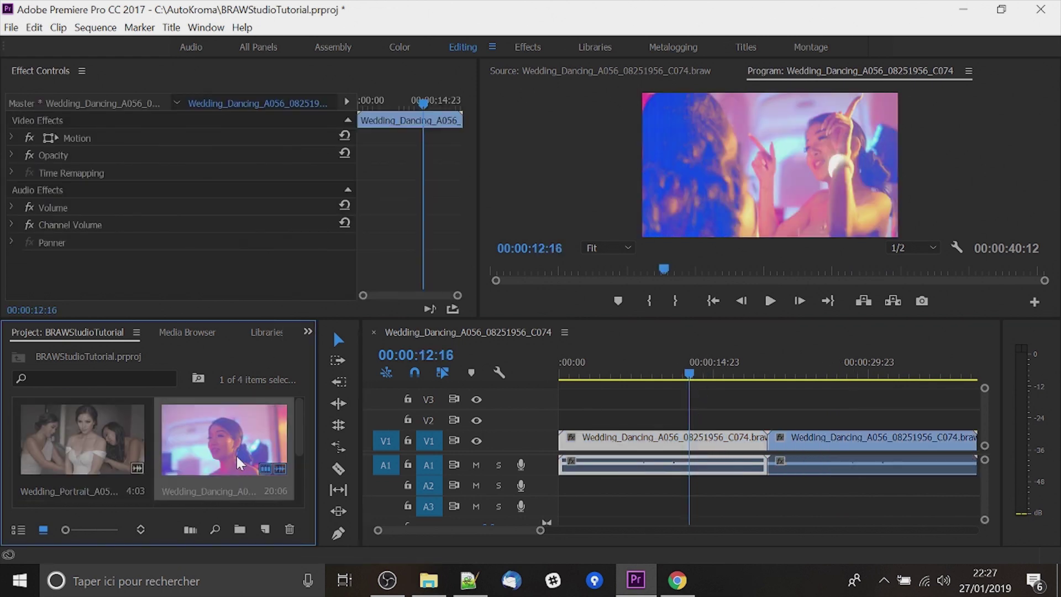
{"action": "left_click_drag", "start_coordinate": [248, 316], "coordinate": [243, 169]}
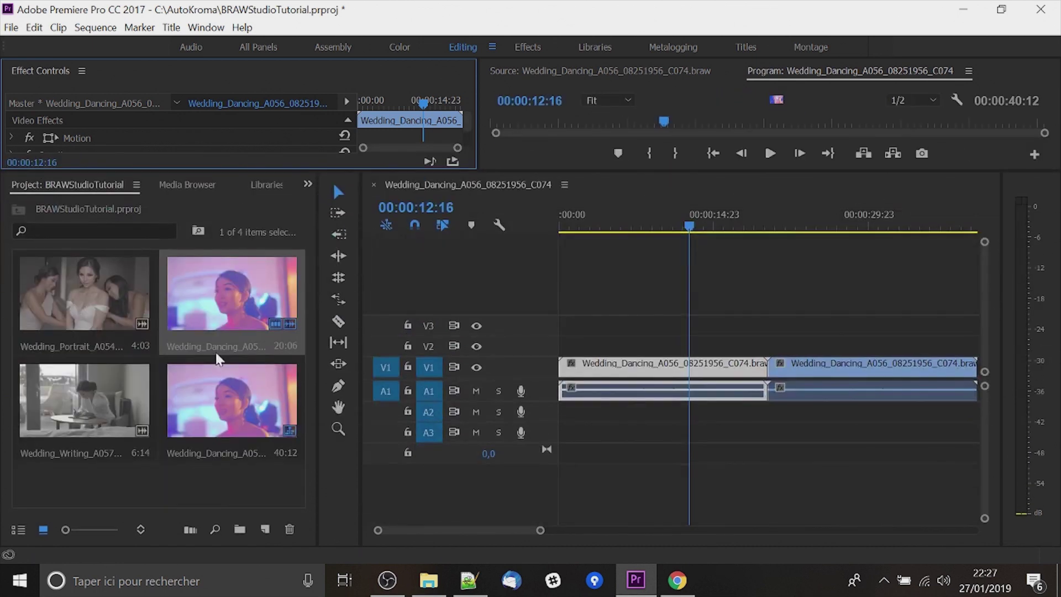
{"action": "left_click", "coordinate": [717, 225]}
{"action": "left_click", "coordinate": [819, 225]}
{"action": "left_click", "coordinate": [807, 369]}
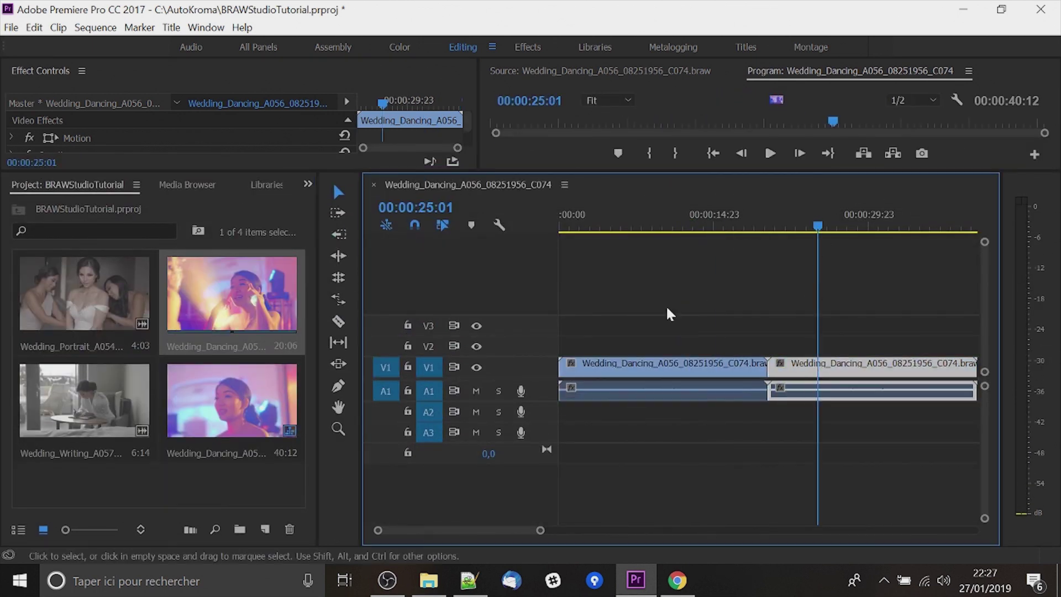
- Import Wedding_Dancing_A056_08251956_C074.braw into the project again as a separate source clip
{"action": "left_click", "coordinate": [200, 479]}
{"action": "double_click", "coordinate": [200, 478]}
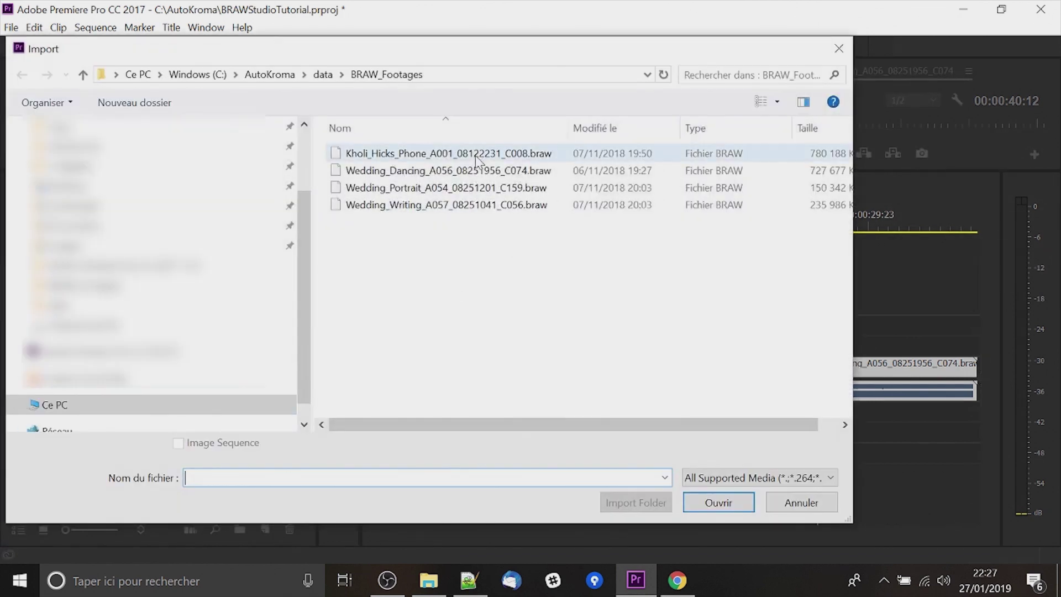
{"action": "left_click", "coordinate": [462, 171]}
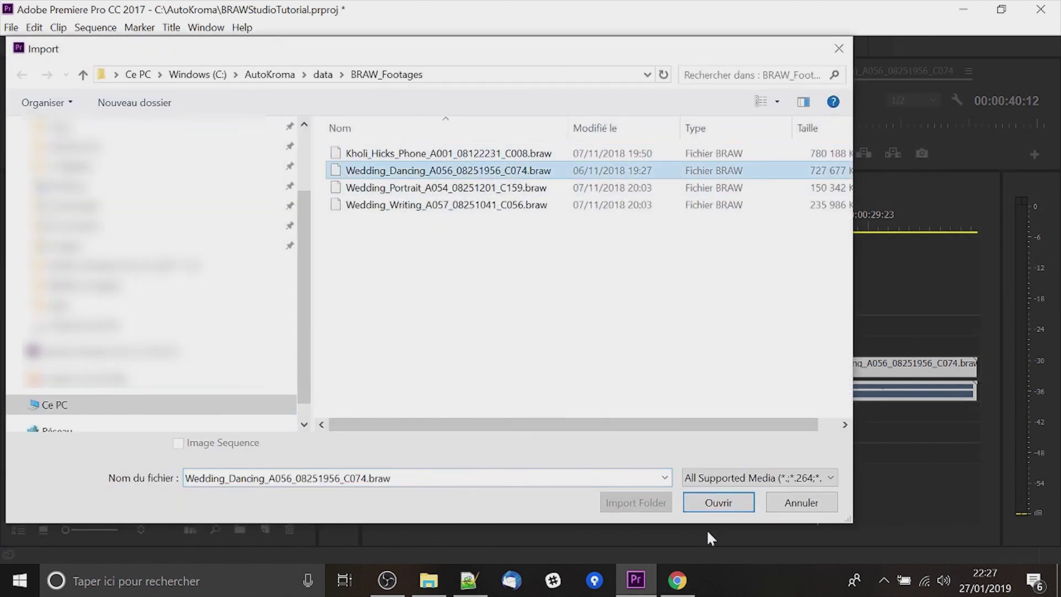
{"action": "left_click", "coordinate": [710, 506]}
- Replace the second V1 clip with the newly imported Wedding_Dancing copy and preview it in an enlarged monitor
{"action": "left_click_drag", "start_coordinate": [134, 485], "coordinate": [771, 348]}
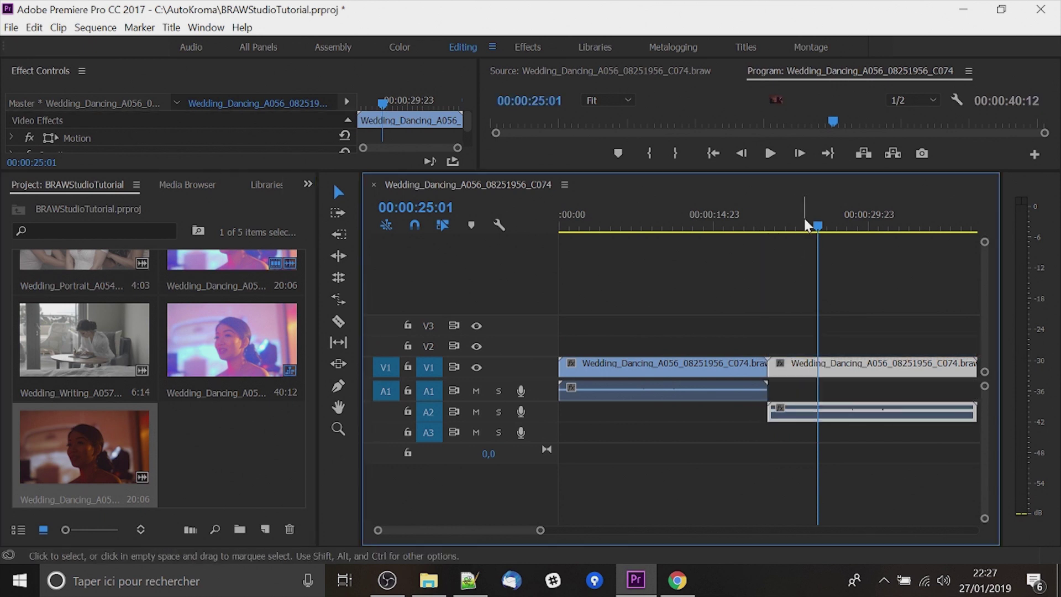
{"action": "left_click", "coordinate": [803, 224]}
{"action": "left_click_drag", "start_coordinate": [801, 169], "coordinate": [828, 437]}
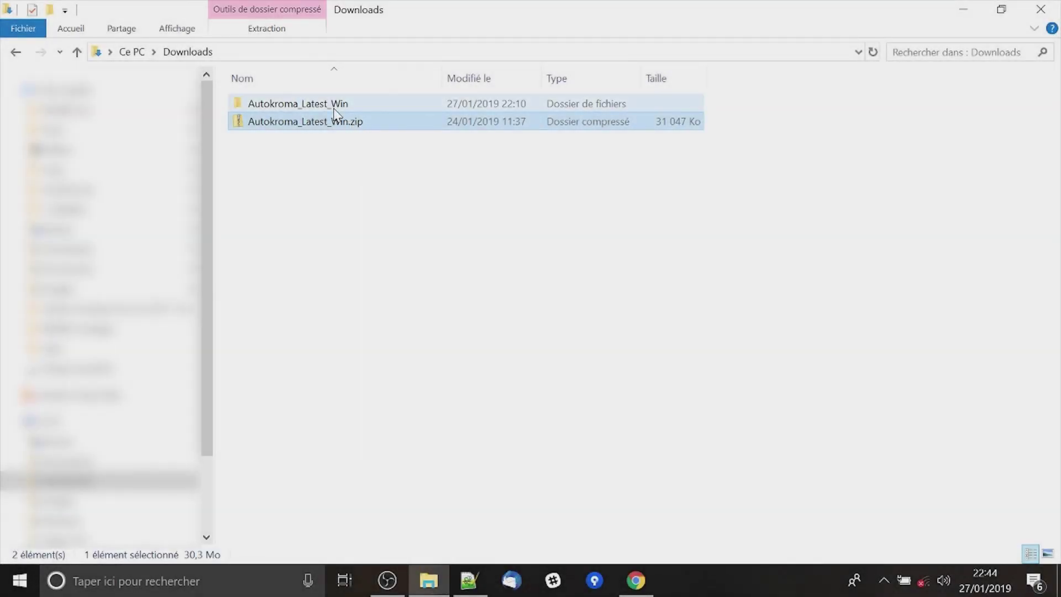
- Open the Autokroma_Latest_Win folder in Downloads and launch the AfterCodecs 1.5.1 + BRAW Studio 1.0 installer
{"action": "double_click", "coordinate": [338, 105]}
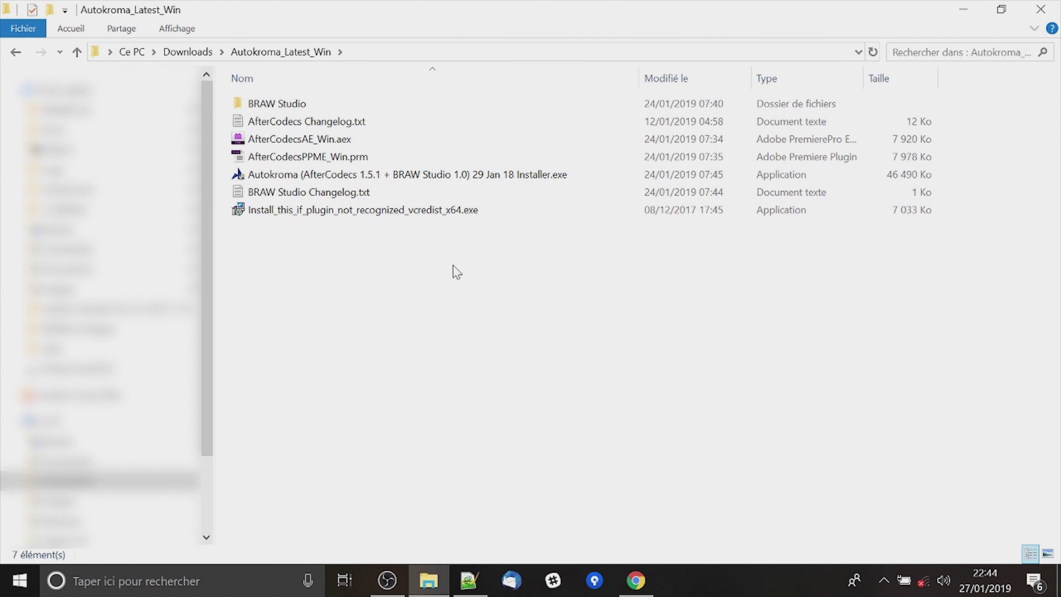
{"action": "double_click", "coordinate": [420, 175]}
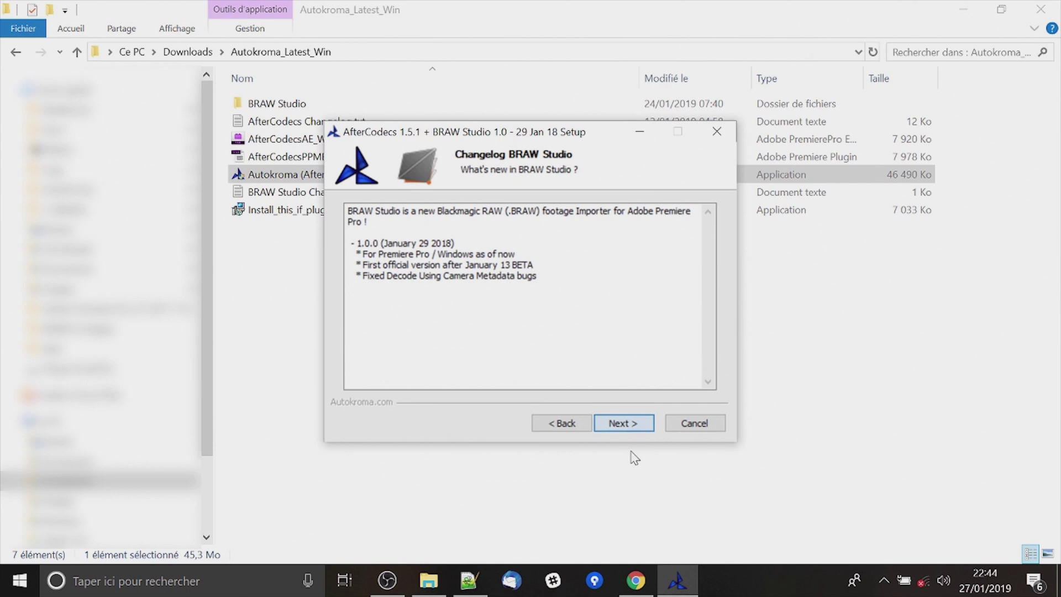
- Advance the setup past the BRAW Studio changelog with all three components selected, and check the default MediaCore install folder
{"action": "left_click", "coordinate": [629, 426]}
{"action": "mouse_move", "coordinate": [522, 376]}
{"action": "left_mouse_down"}
{"action": "mouse_move", "coordinate": [561, 375]}
{"action": "mouse_move", "coordinate": [519, 376]}
{"action": "left_mouse_up"}
{"action": "left_click", "coordinate": [517, 278]}
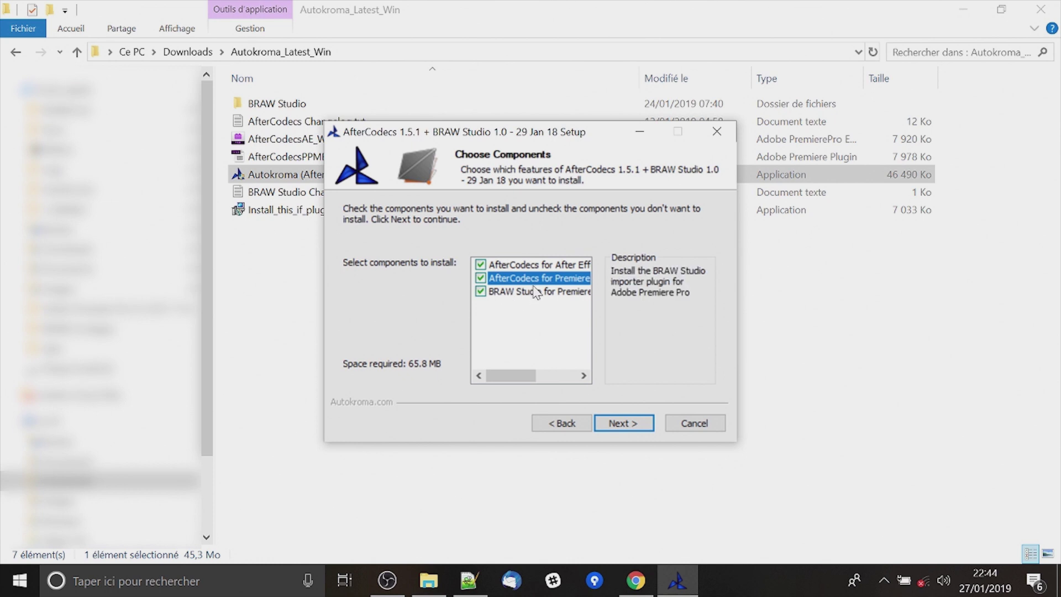
{"action": "left_click", "coordinate": [623, 424]}
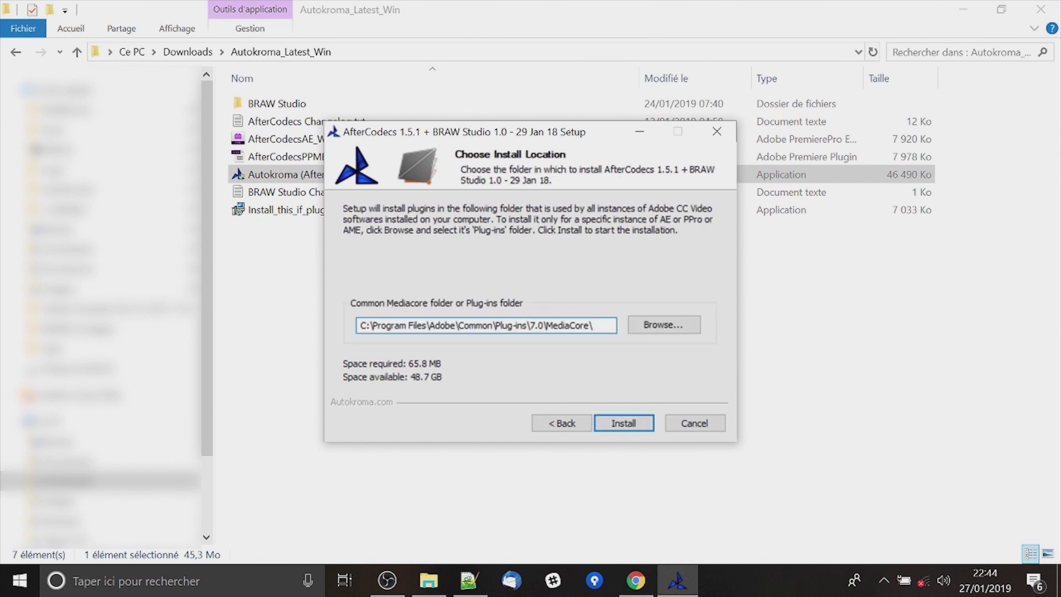
{"action": "left_click_drag", "start_coordinate": [594, 325], "coordinate": [360, 325]}
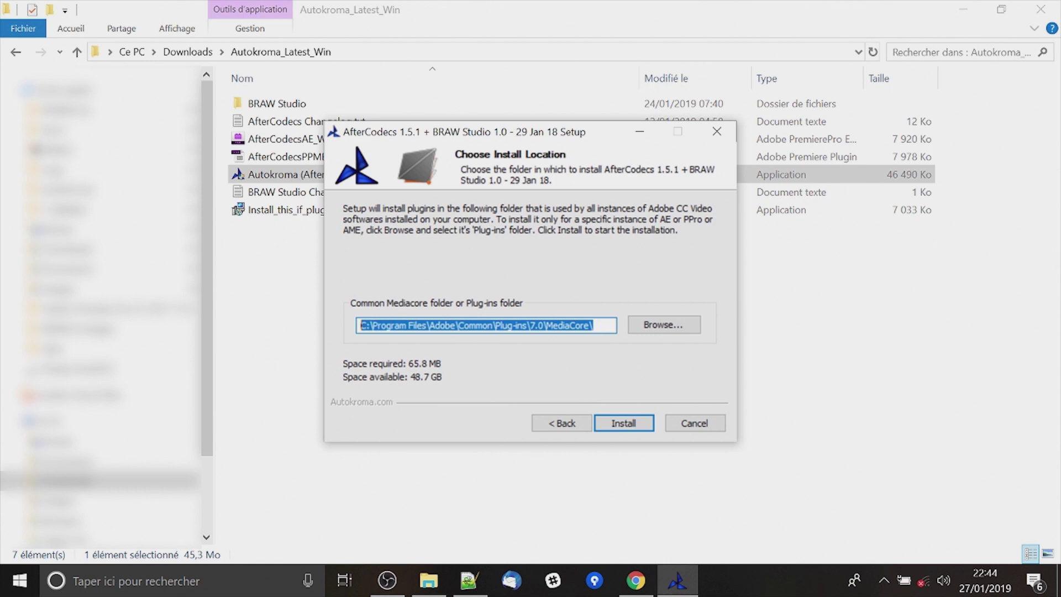
{"action": "left_click", "coordinate": [592, 325]}
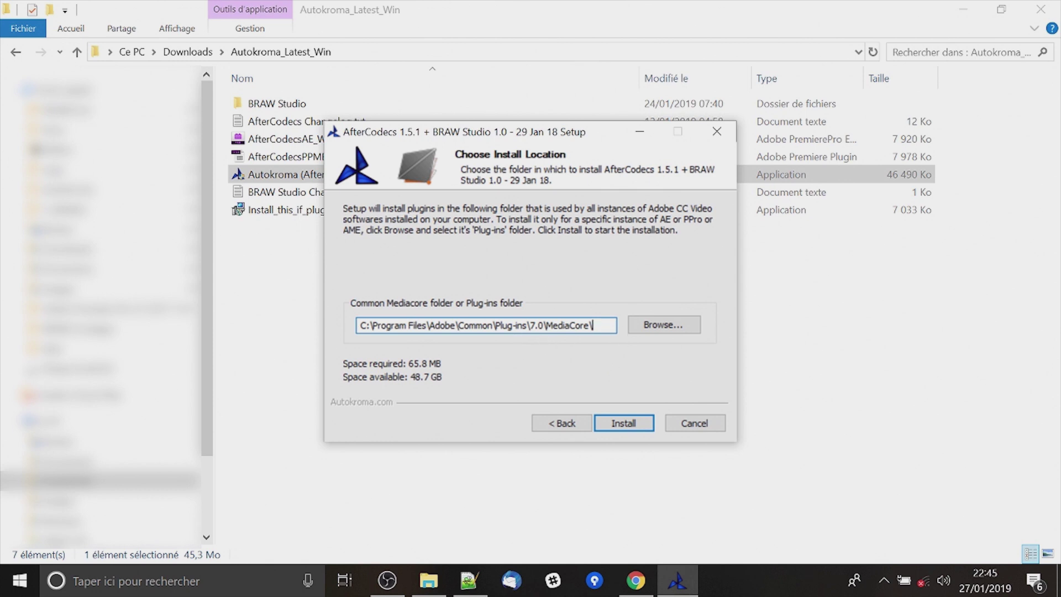
- Install AfterCodecs 1.5.1 + BRAW Studio 1.0 into the default MediaCore folder and finish the setup
{"action": "left_click", "coordinate": [640, 429]}
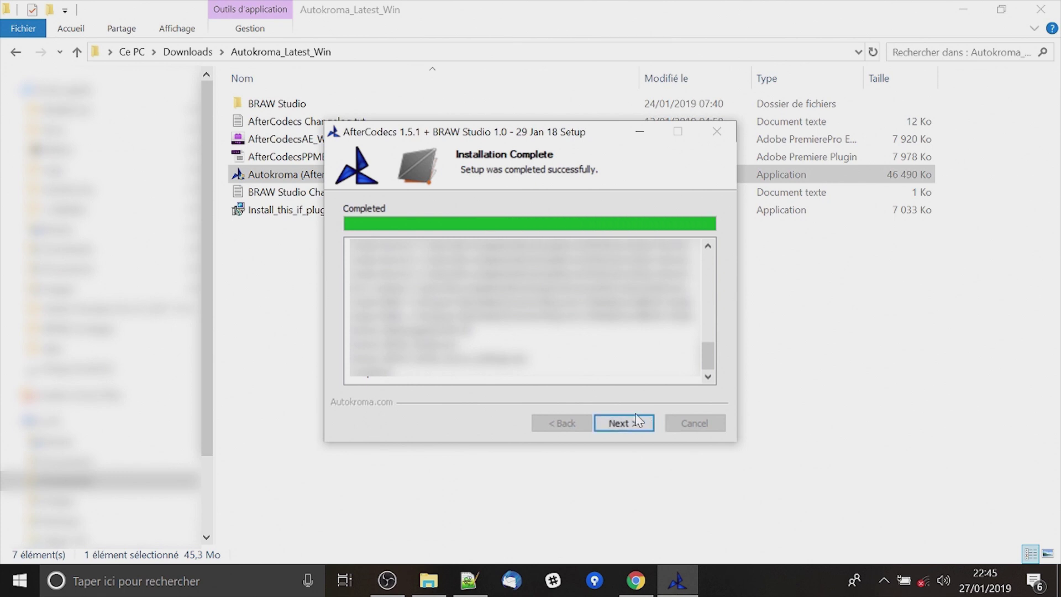
{"action": "left_click", "coordinate": [640, 431]}
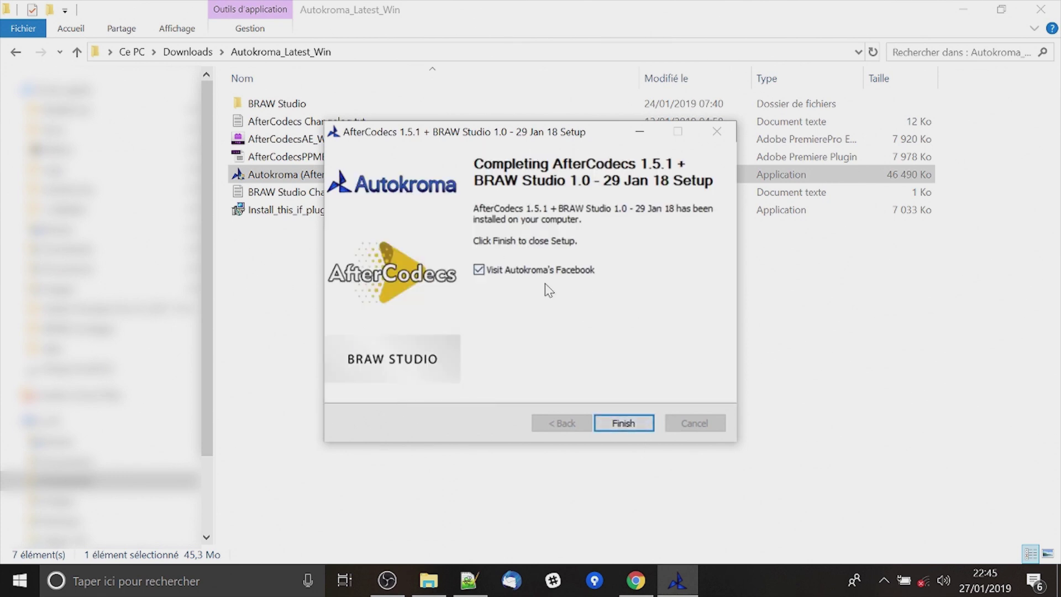
{"action": "key", "text": "Return"}
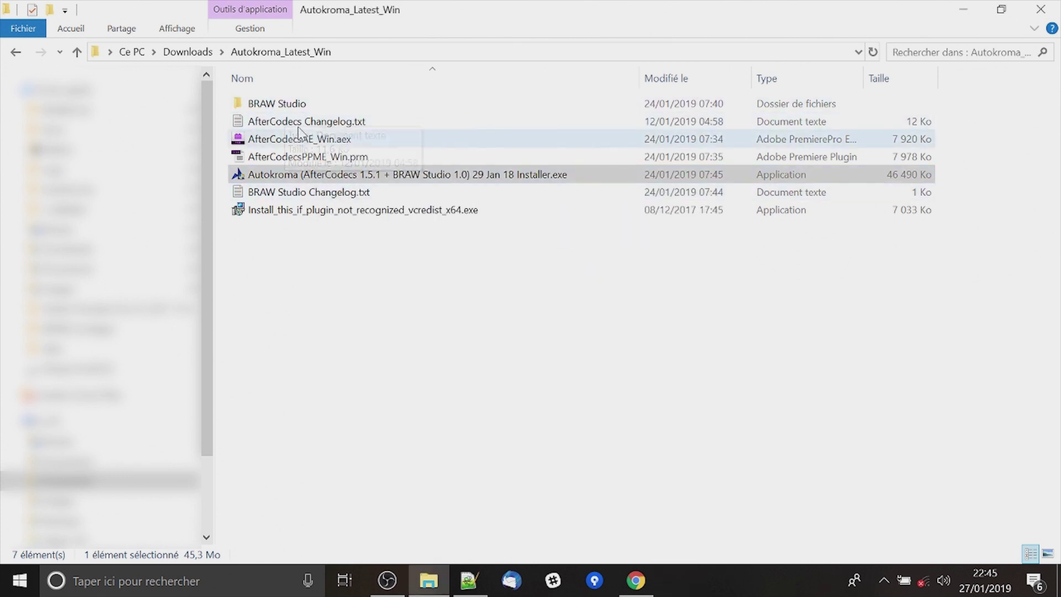
- Browse to C:\Program Files\Adobe\Common\Plug-ins\7.0\MediaCore and check its path and the BRAW Studio folder inside it
{"action": "left_click", "coordinate": [294, 110]}
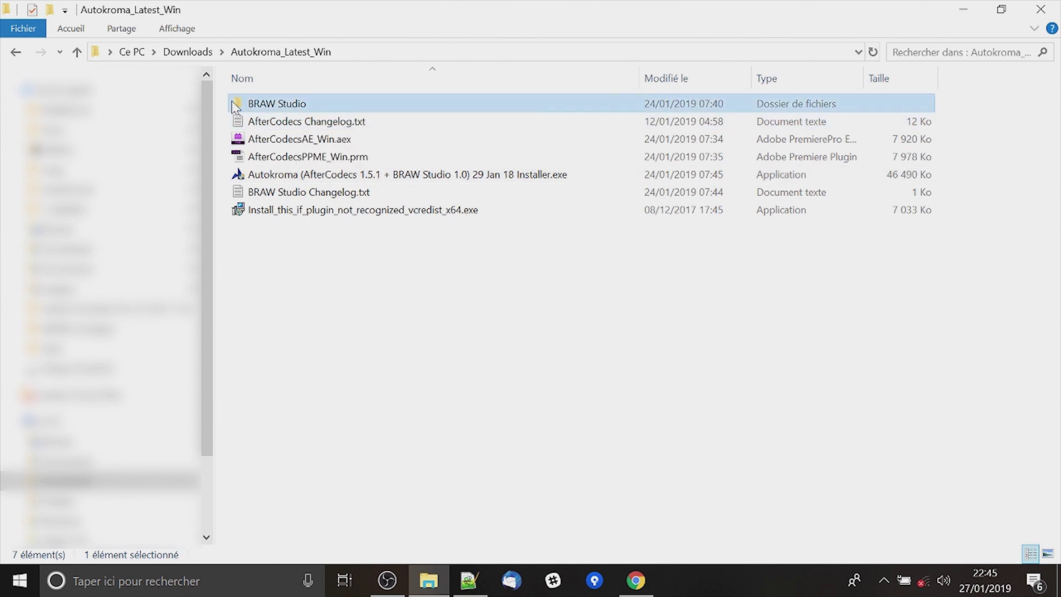
{"action": "left_click", "coordinate": [72, 109]}
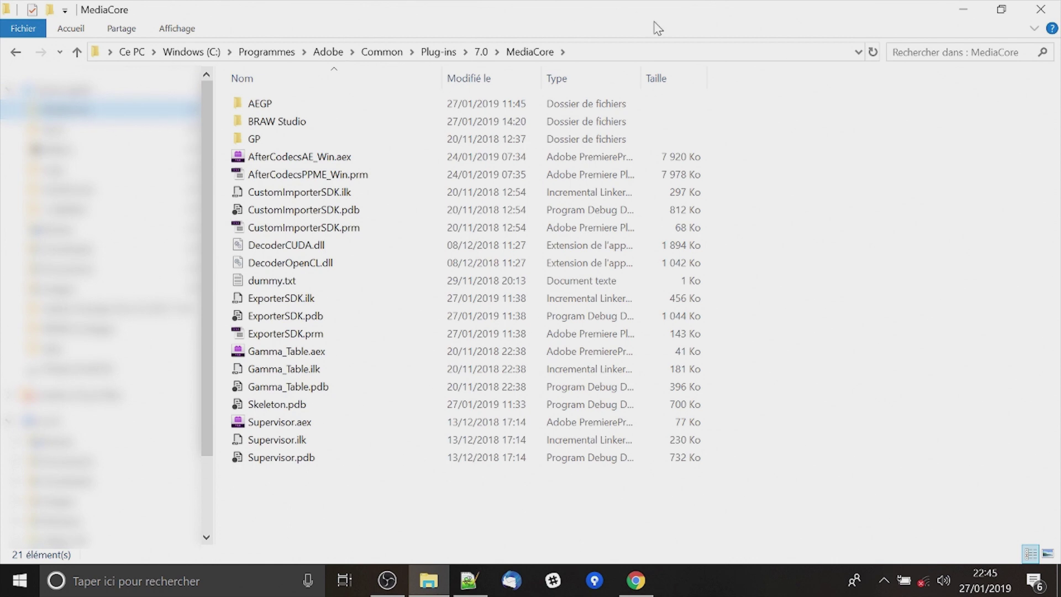
{"action": "left_click", "coordinate": [610, 52]}
{"action": "left_click_drag", "start_coordinate": [375, 51], "coordinate": [105, 52]}
{"action": "left_click", "coordinate": [174, 52]}
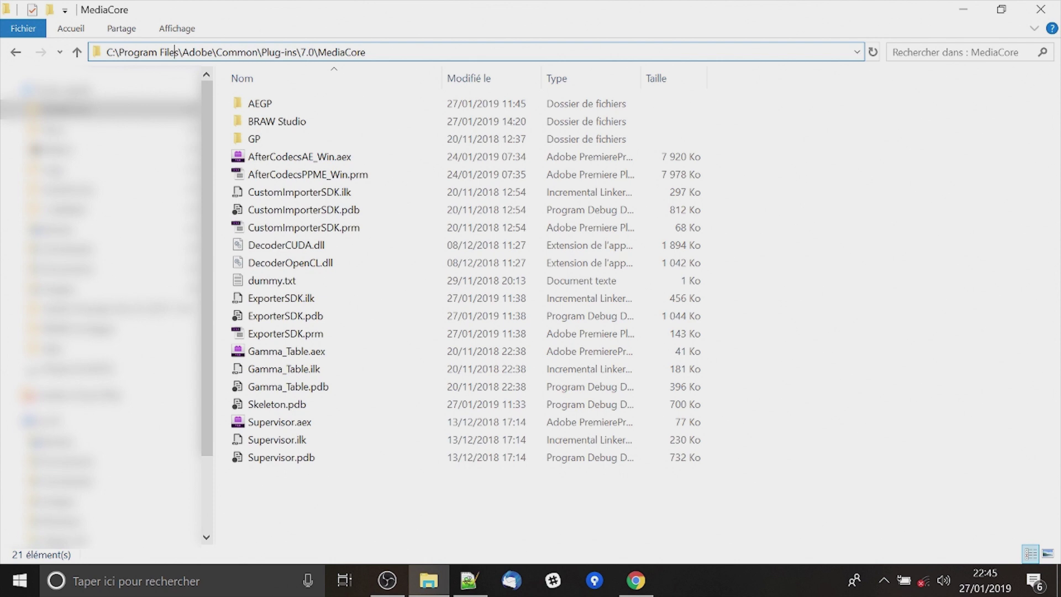
{"action": "double_click", "coordinate": [308, 52]}
{"action": "left_click", "coordinate": [366, 52]}
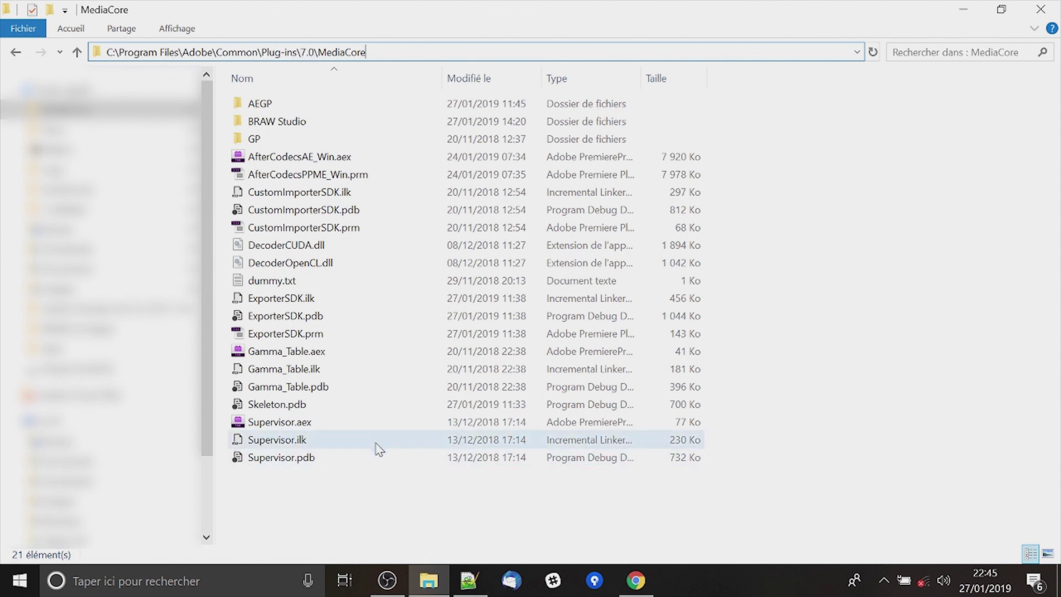
{"action": "left_click", "coordinate": [366, 463]}
{"action": "left_click", "coordinate": [282, 122]}
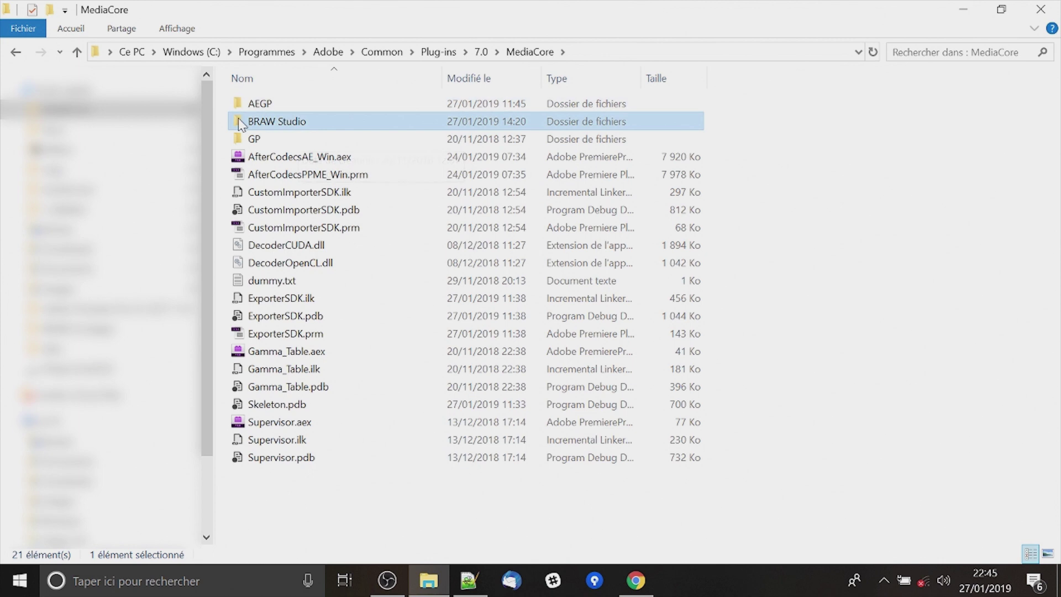
- Launch Premiere Pro with the BRAWStudioTutorial project and import Wedding_Dancing_A056_08251956_C074.braw
{"action": "left_click", "coordinate": [250, 569]}
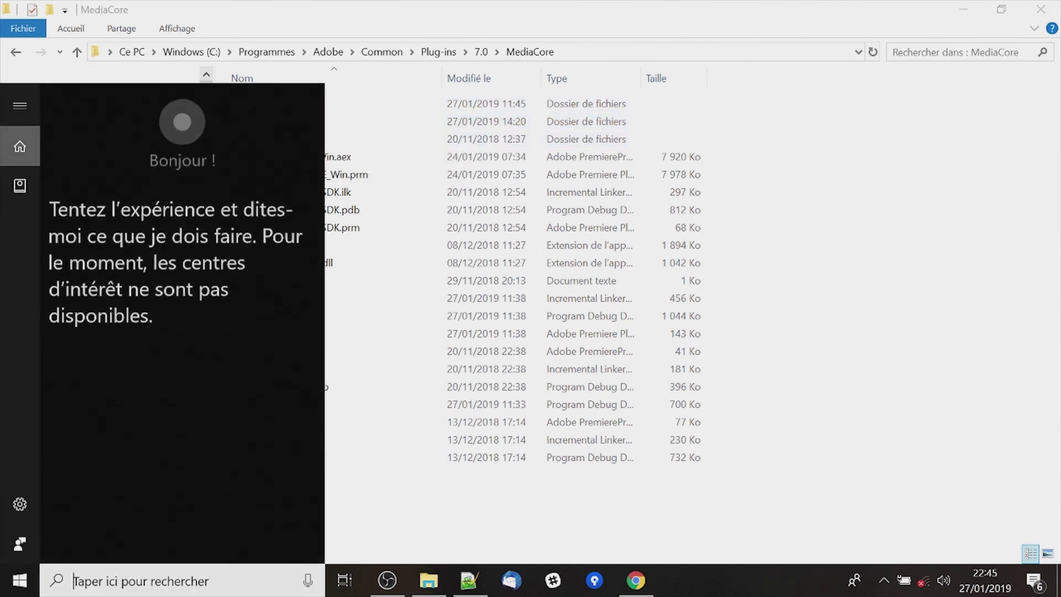
{"action": "type", "text": "Pre"}
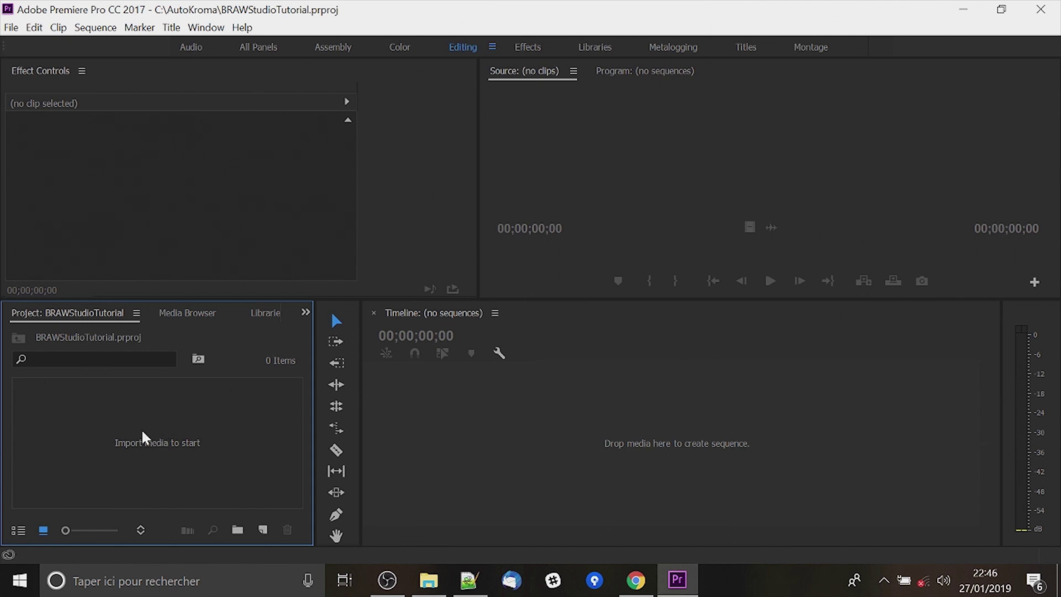
{"action": "double_click", "coordinate": [141, 428]}
{"action": "left_click", "coordinate": [479, 170]}
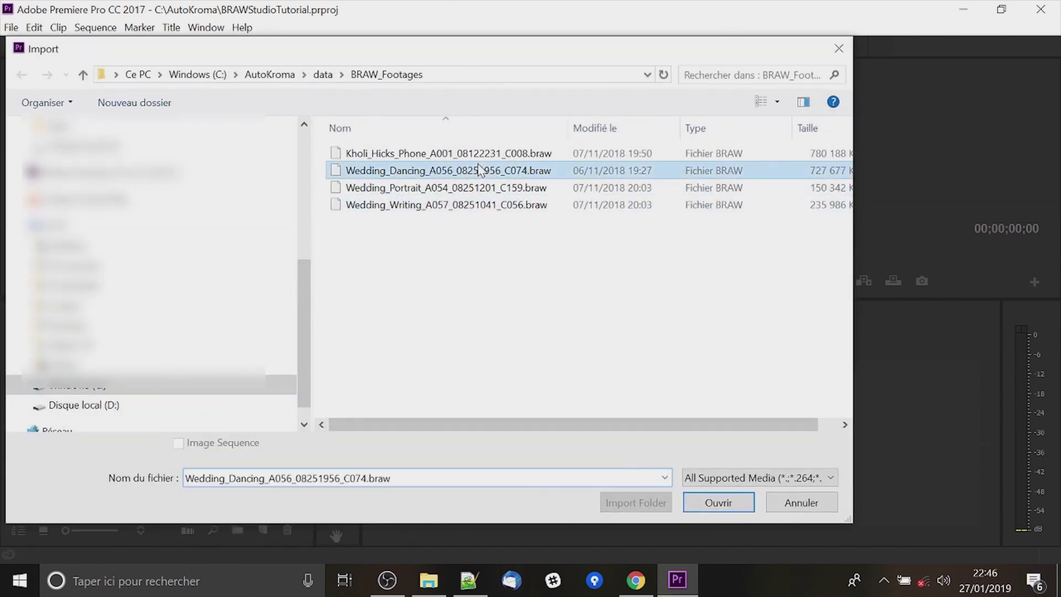
{"action": "left_click", "coordinate": [718, 502]}
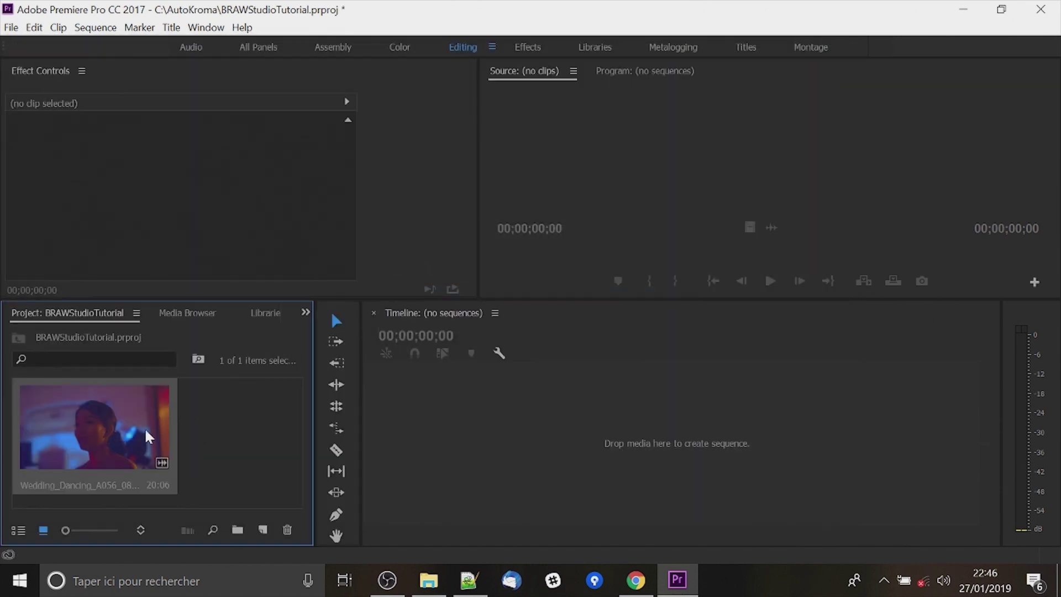
- Load the Wedding_Dancing clip as a source with taller Effect Controls, and open the setup of BRAW Studio Source Settings
{"action": "double_click", "coordinate": [86, 420]}
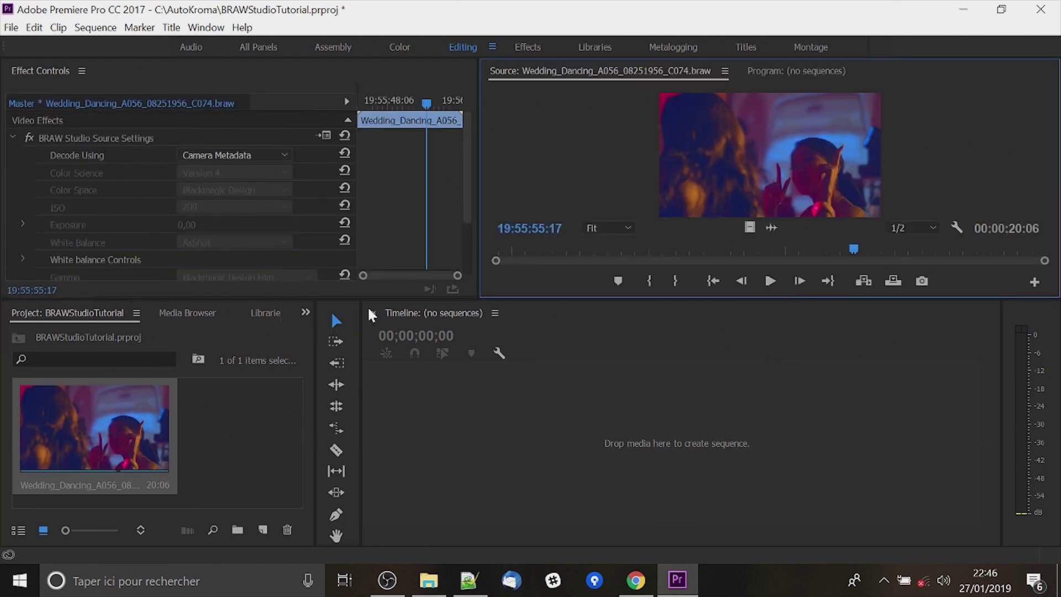
{"action": "left_click_drag", "start_coordinate": [372, 301], "coordinate": [371, 368]}
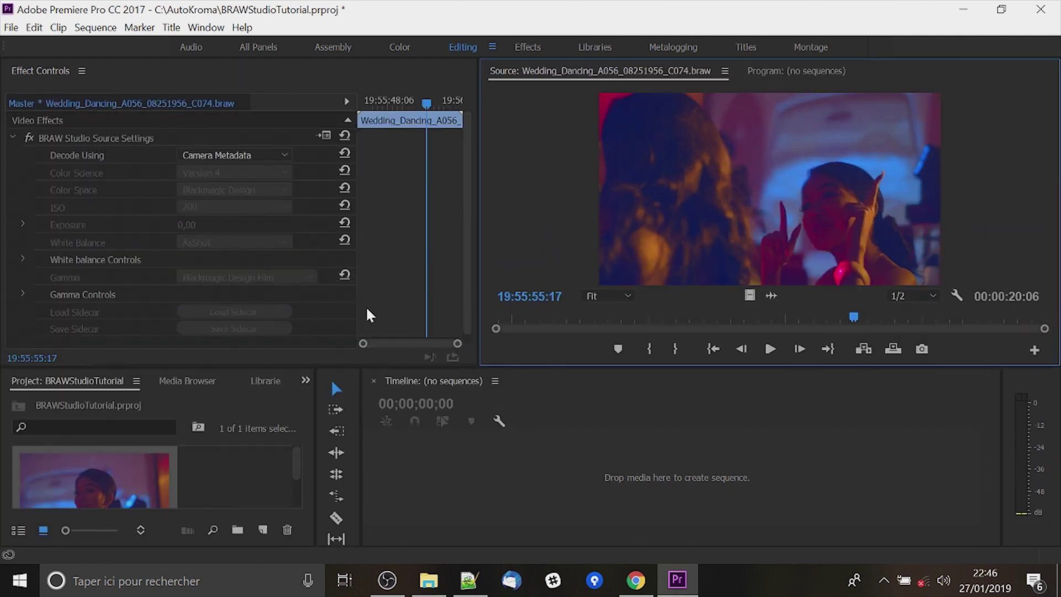
{"action": "left_click", "coordinate": [327, 138]}
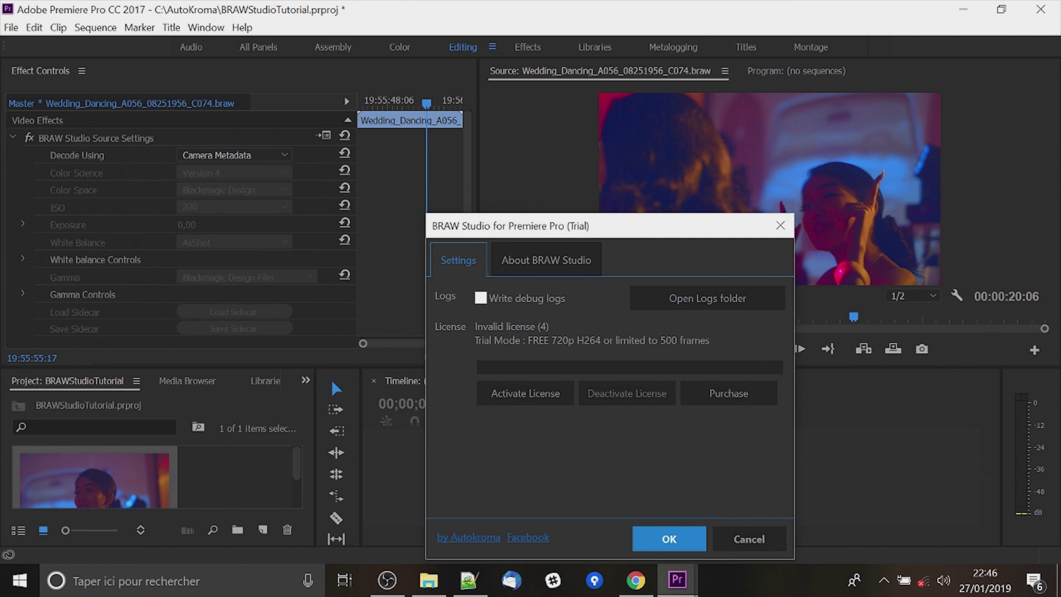
- Enter the license code from the aescripts My Downloads & Licenses page in BRAW Studio's license field, activate it and confirm the settings
{"action": "left_click", "coordinate": [642, 590]}
{"action": "left_click_drag", "start_coordinate": [517, 226], "coordinate": [825, 231]}
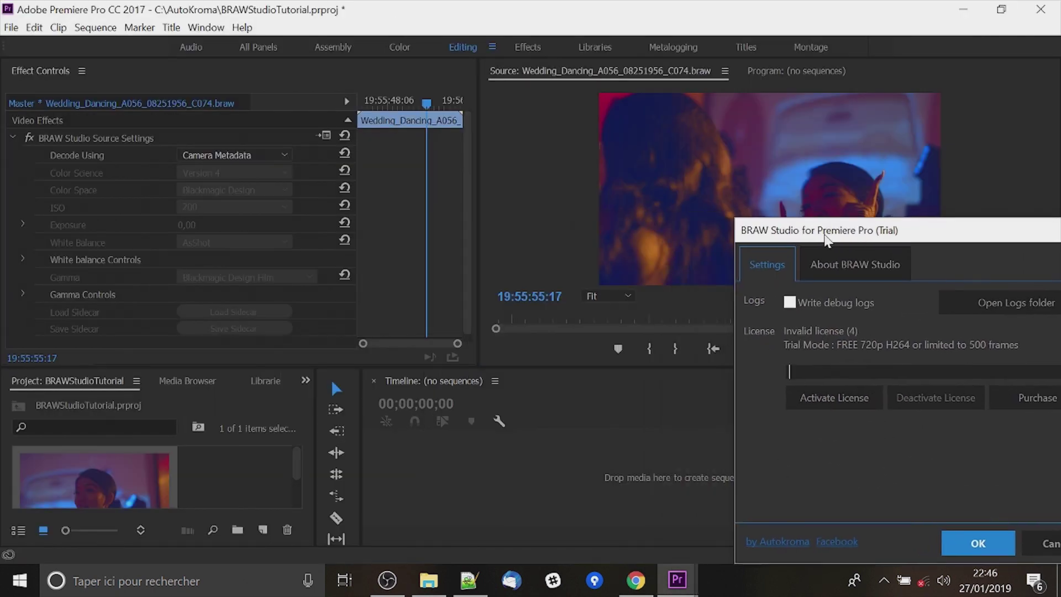
{"action": "left_click", "coordinate": [629, 587]}
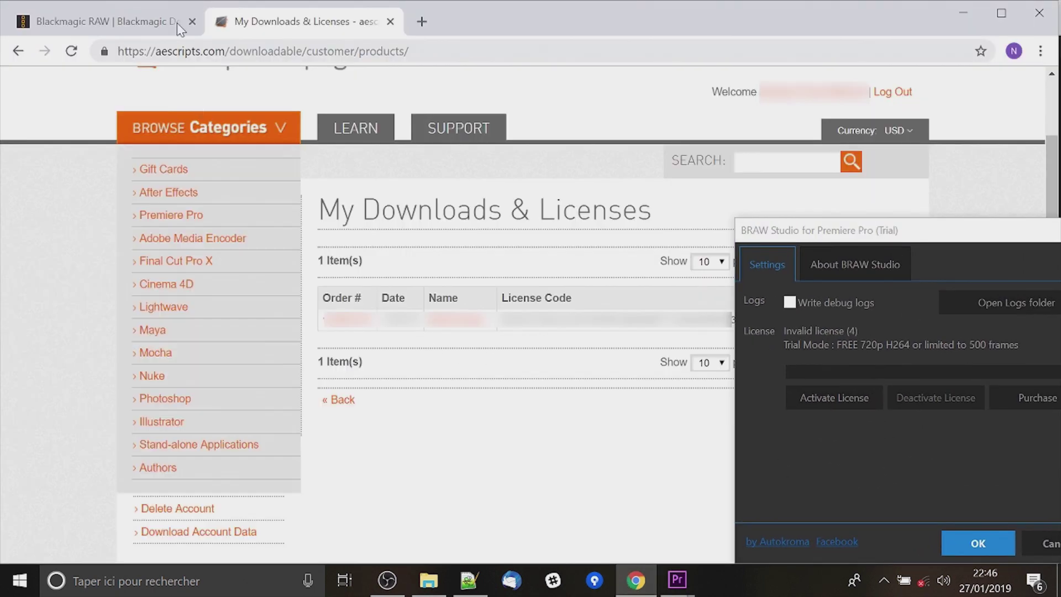
{"action": "left_click_drag", "start_coordinate": [156, 51], "coordinate": [225, 51]}
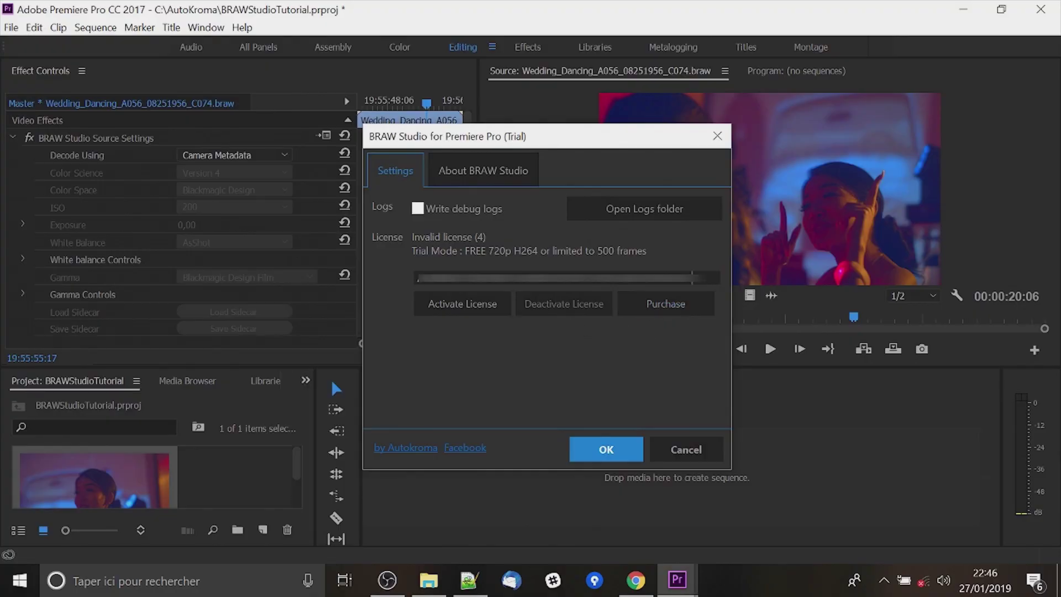
{"action": "left_click", "coordinate": [480, 313]}
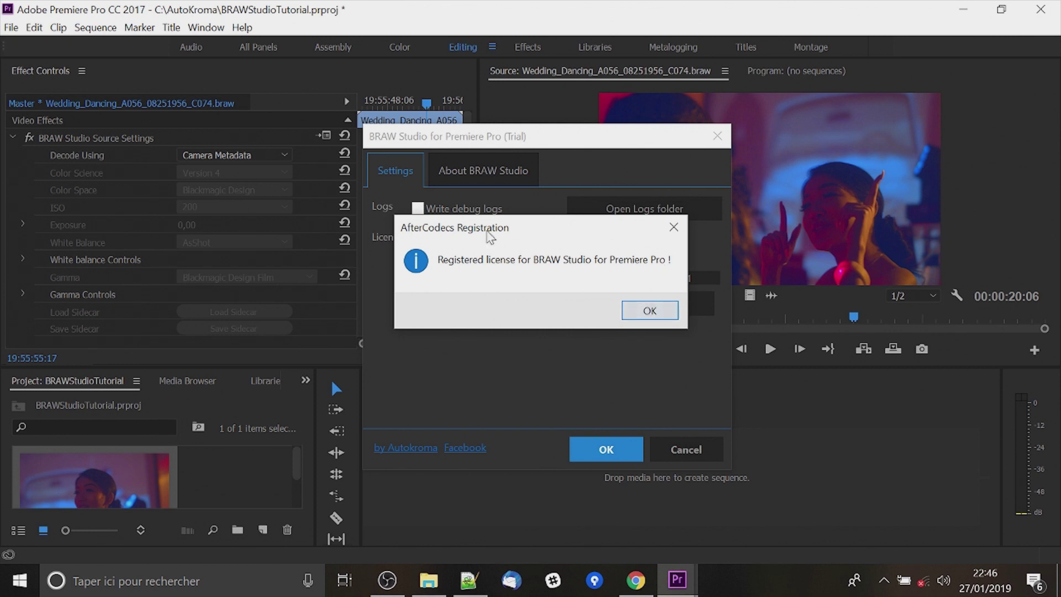
{"action": "left_click", "coordinate": [641, 309]}
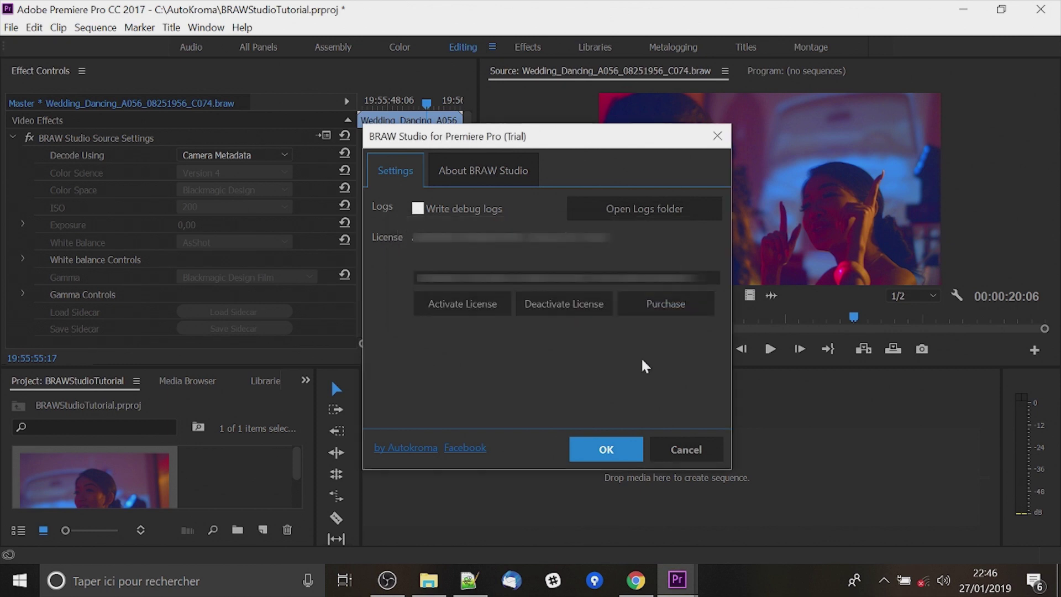
{"action": "left_click", "coordinate": [615, 450]}
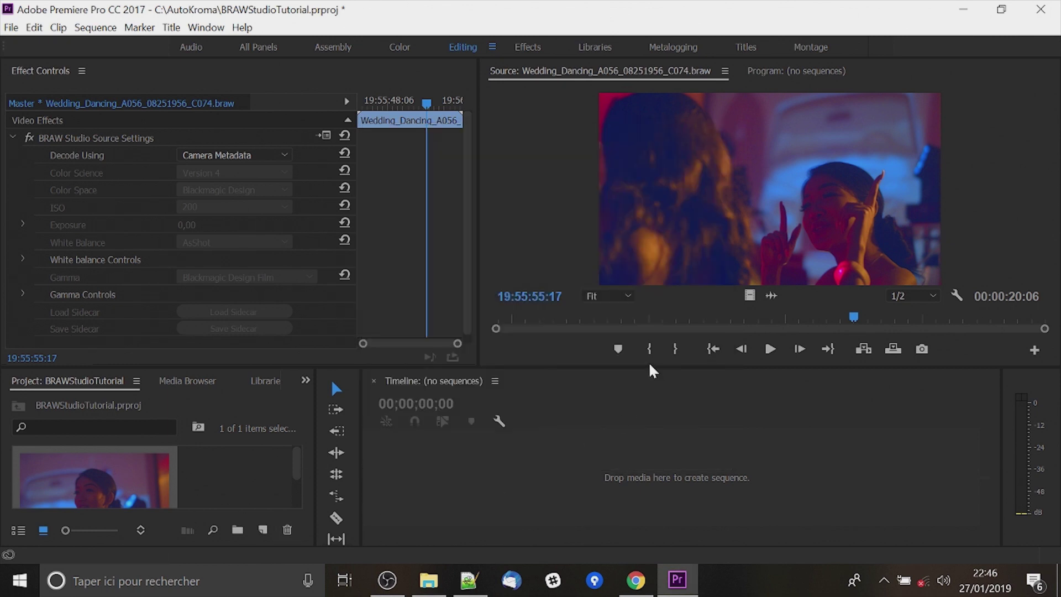
- Set Decode Using to Clip for Wedding_Portrait_A054_08251201_C159.braw and review its source settings down to the sidecar controls
{"action": "left_click_drag", "start_coordinate": [649, 368], "coordinate": [646, 235]}
{"action": "left_click_drag", "start_coordinate": [362, 382], "coordinate": [442, 390]}
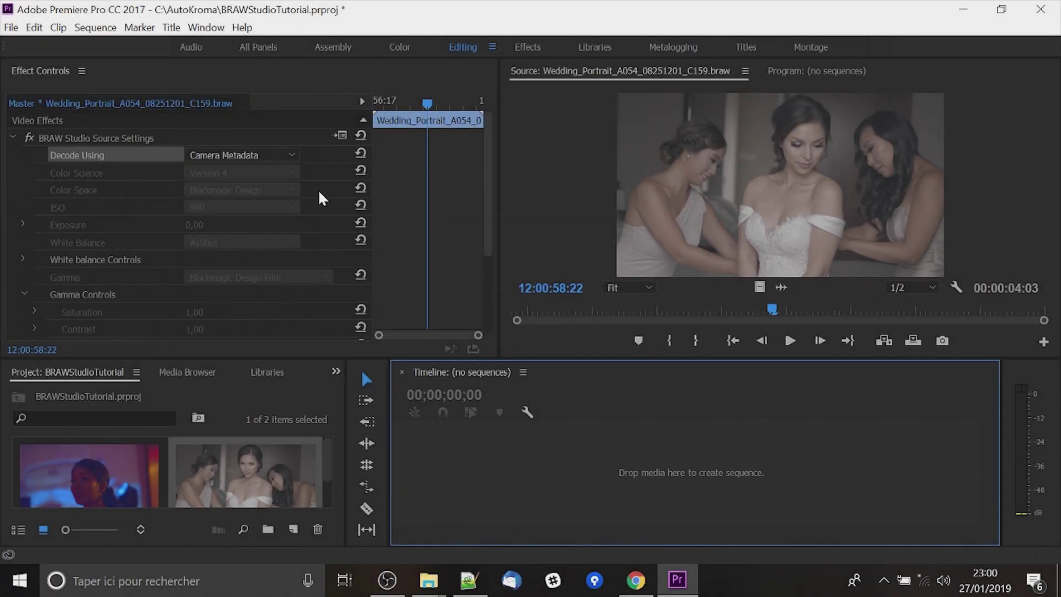
{"action": "left_click", "coordinate": [285, 153]}
{"action": "left_click", "coordinate": [302, 150]}
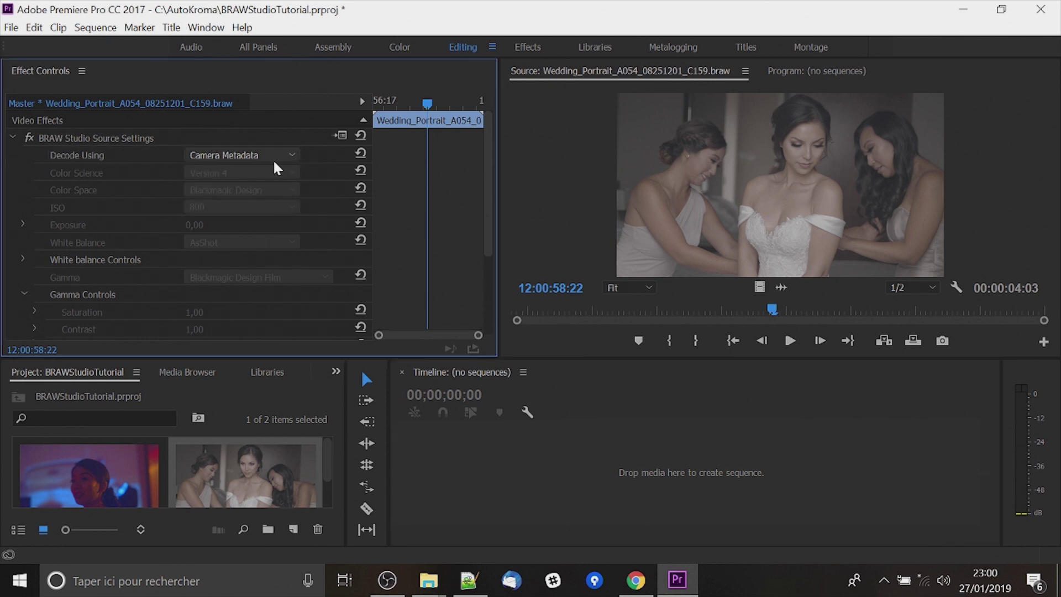
{"action": "scroll", "coordinate": [296, 276], "scroll_direction": "down", "scroll_amount": 4}
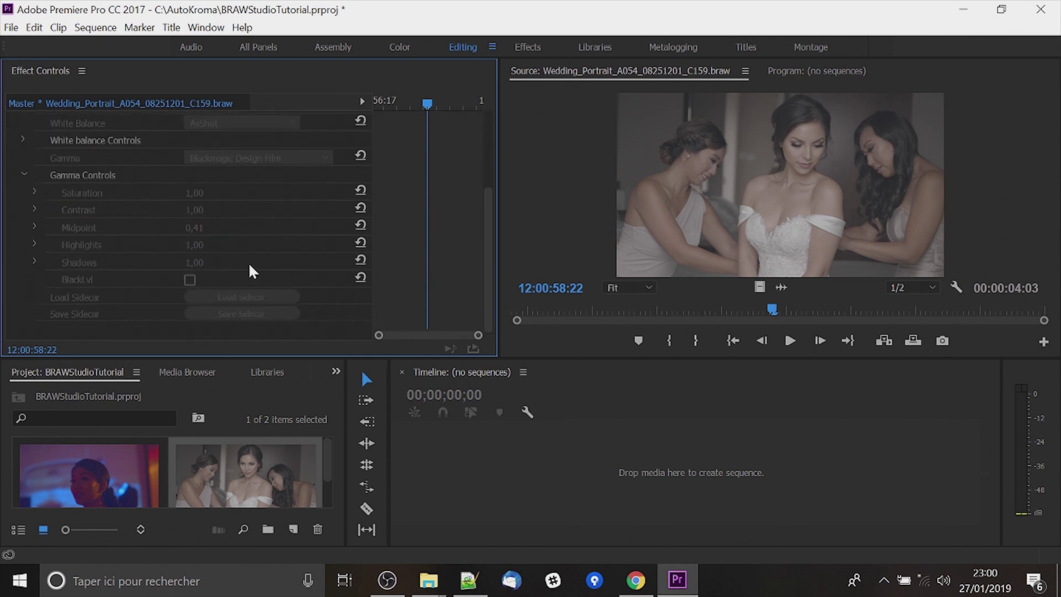
{"action": "scroll", "coordinate": [254, 268], "scroll_direction": "up", "scroll_amount": 4}
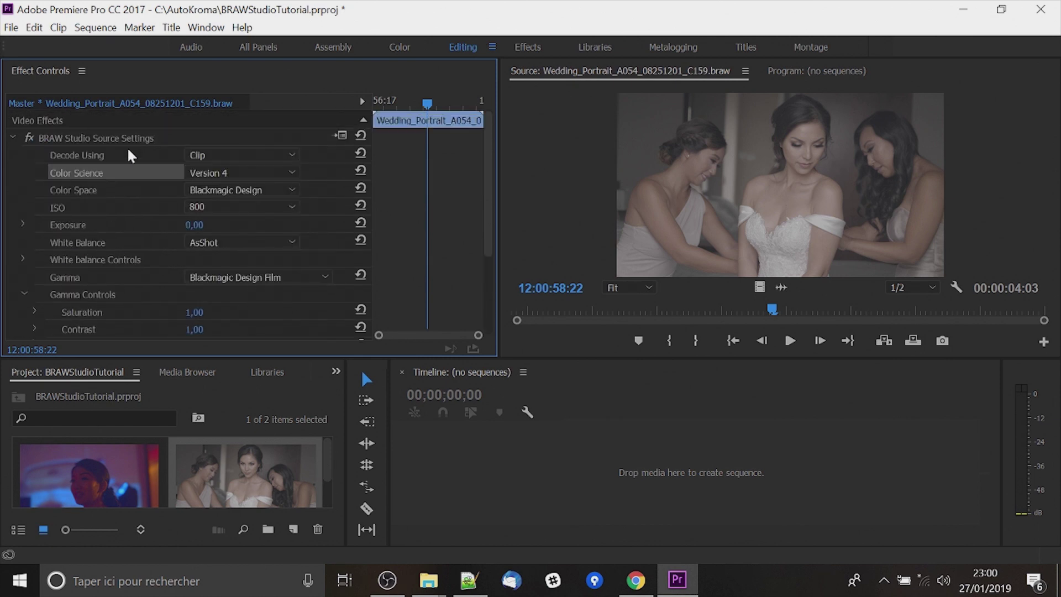
- Enable Write debug logs in the BRAW Studio setup, confirm it, and reopen the setup to show the logs folder
{"action": "left_click", "coordinate": [133, 139]}
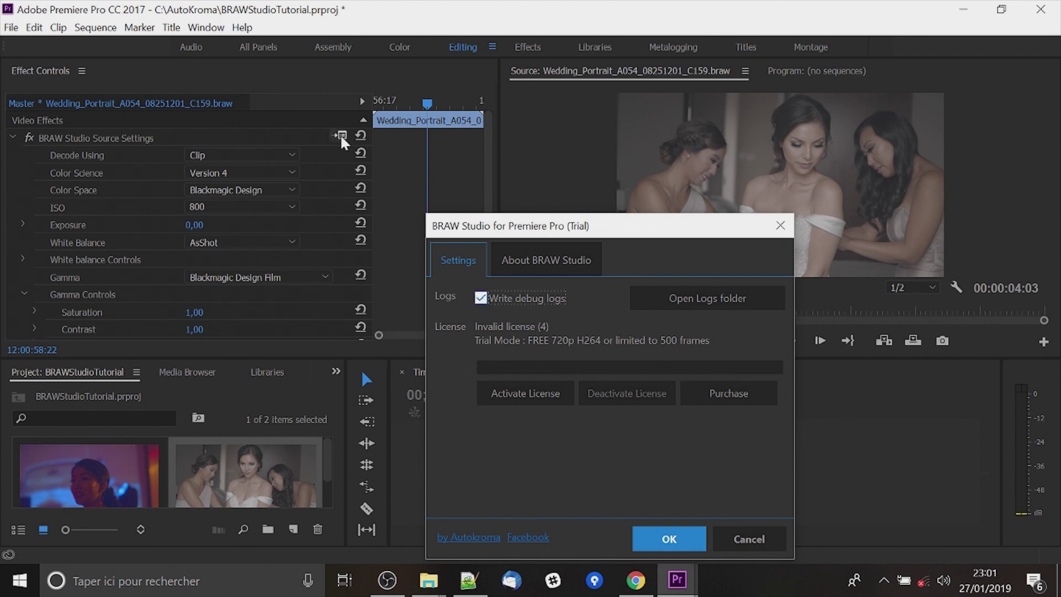
{"action": "left_click", "coordinate": [651, 537]}
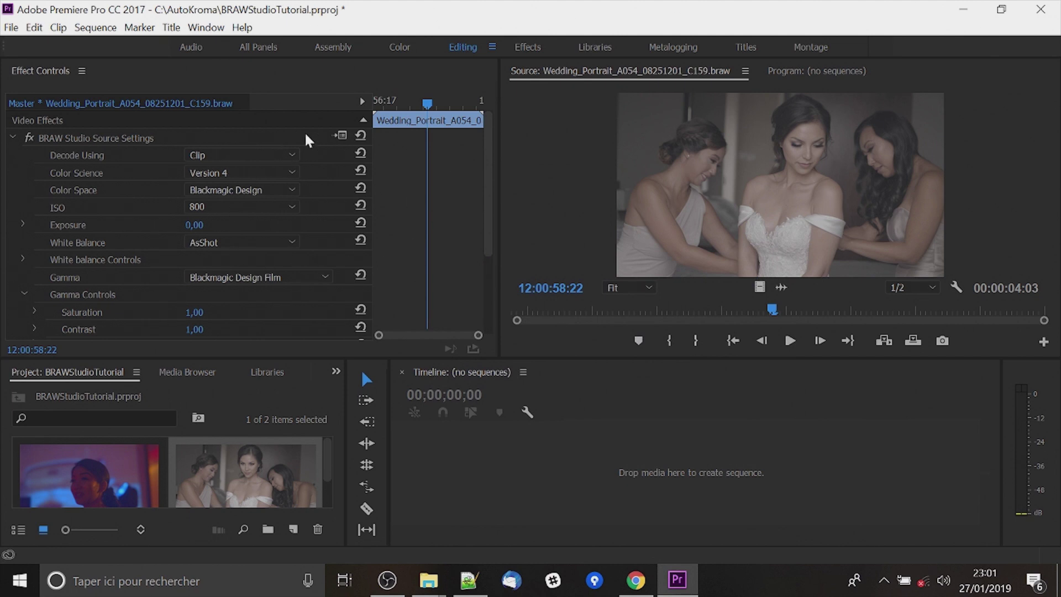
{"action": "left_click", "coordinate": [340, 135]}
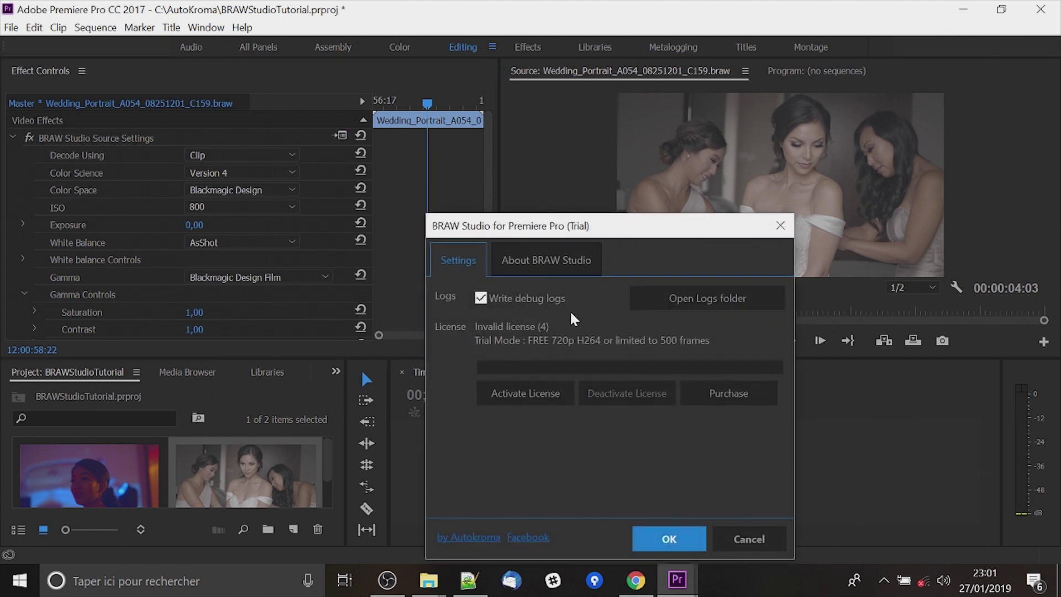
{"action": "left_click", "coordinate": [693, 303]}
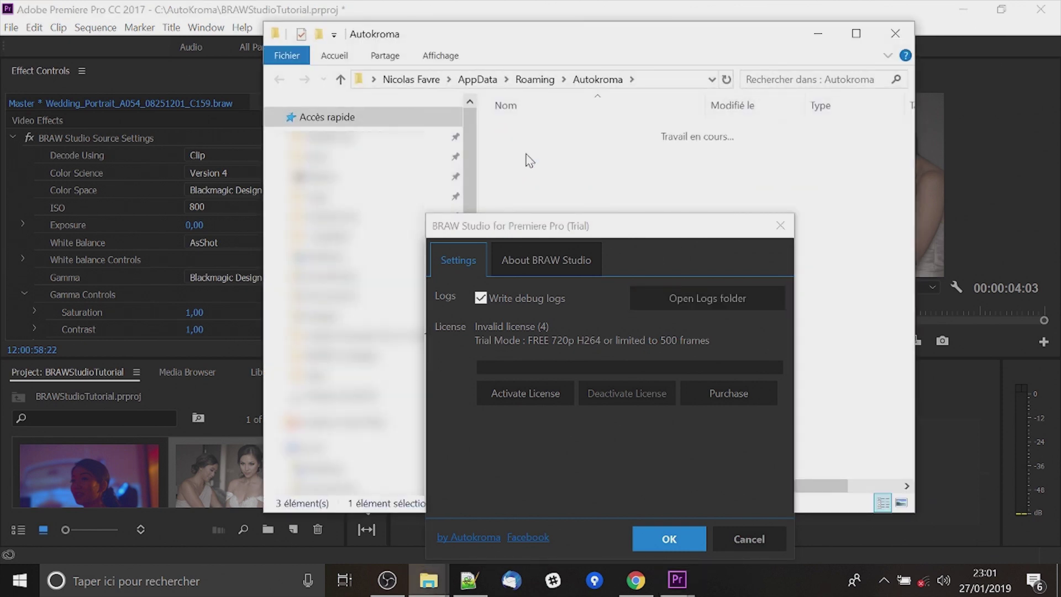
- Compress BRAW_Studio.log and BRAW_Studio_Source_Settings.log in the Autokroma Logs folder into one zip archive, keeping the suggested name
{"action": "left_click_drag", "start_coordinate": [572, 187], "coordinate": [584, 129]}
{"action": "mouse_move", "coordinate": [587, 136]}
{"action": "left_mouse_down"}
{"action": "mouse_move", "coordinate": [603, 202]}
{"action": "mouse_move", "coordinate": [590, 196]}
{"action": "mouse_move", "coordinate": [586, 145]}
{"action": "left_mouse_up"}
{"action": "right_click", "coordinate": [586, 145]}
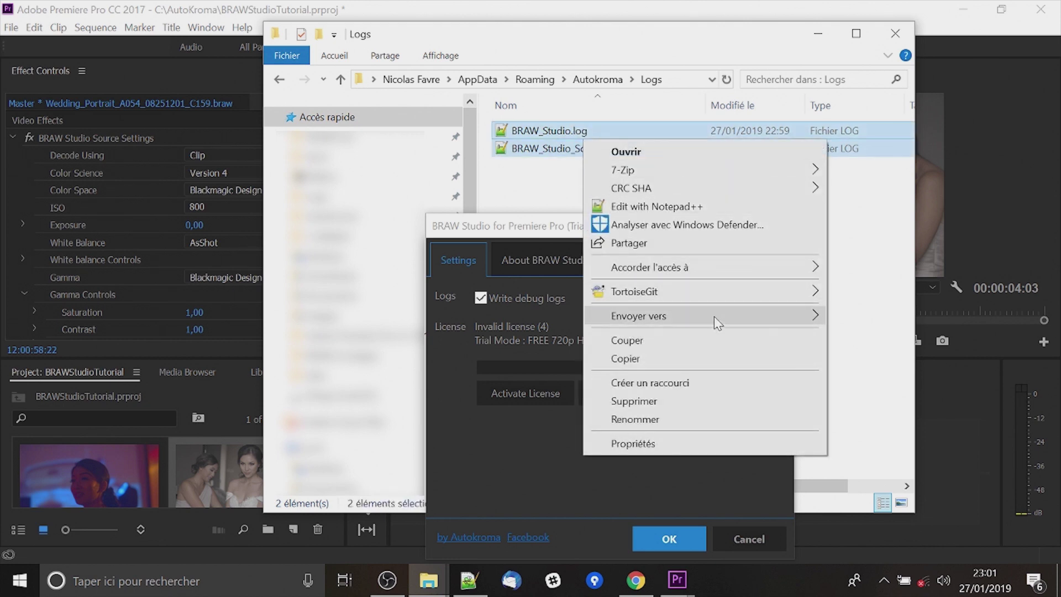
{"action": "mouse_move", "coordinate": [721, 315]}
{"action": "left_click", "coordinate": [906, 405]}
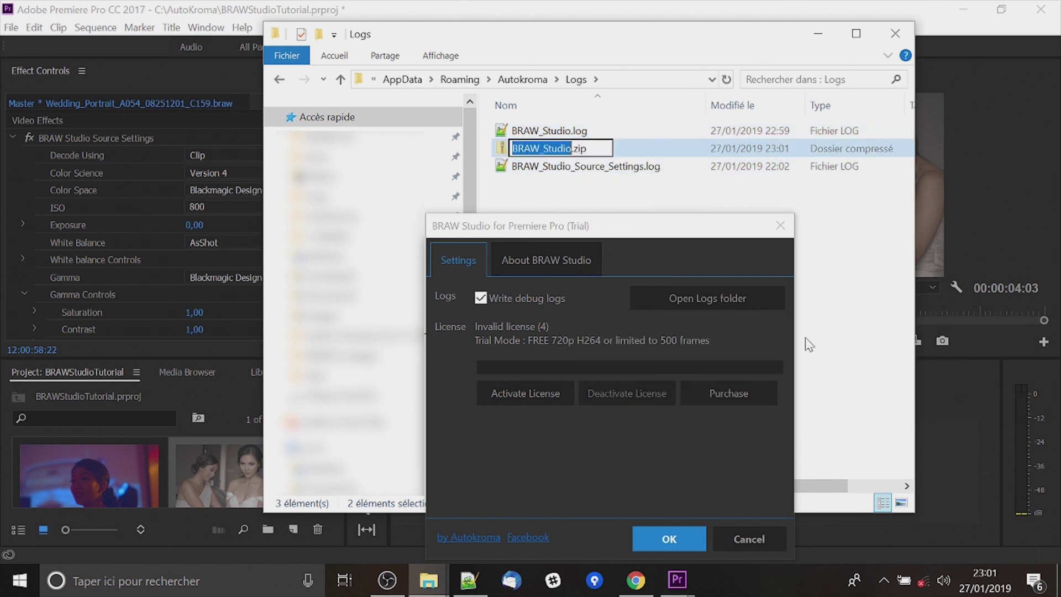
{"action": "left_click", "coordinate": [651, 198]}
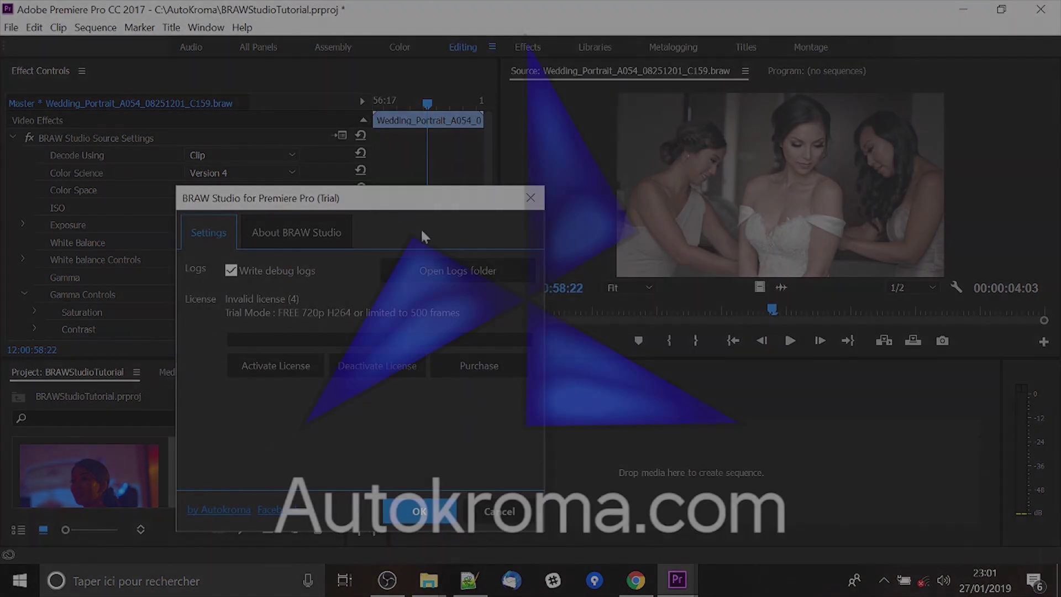